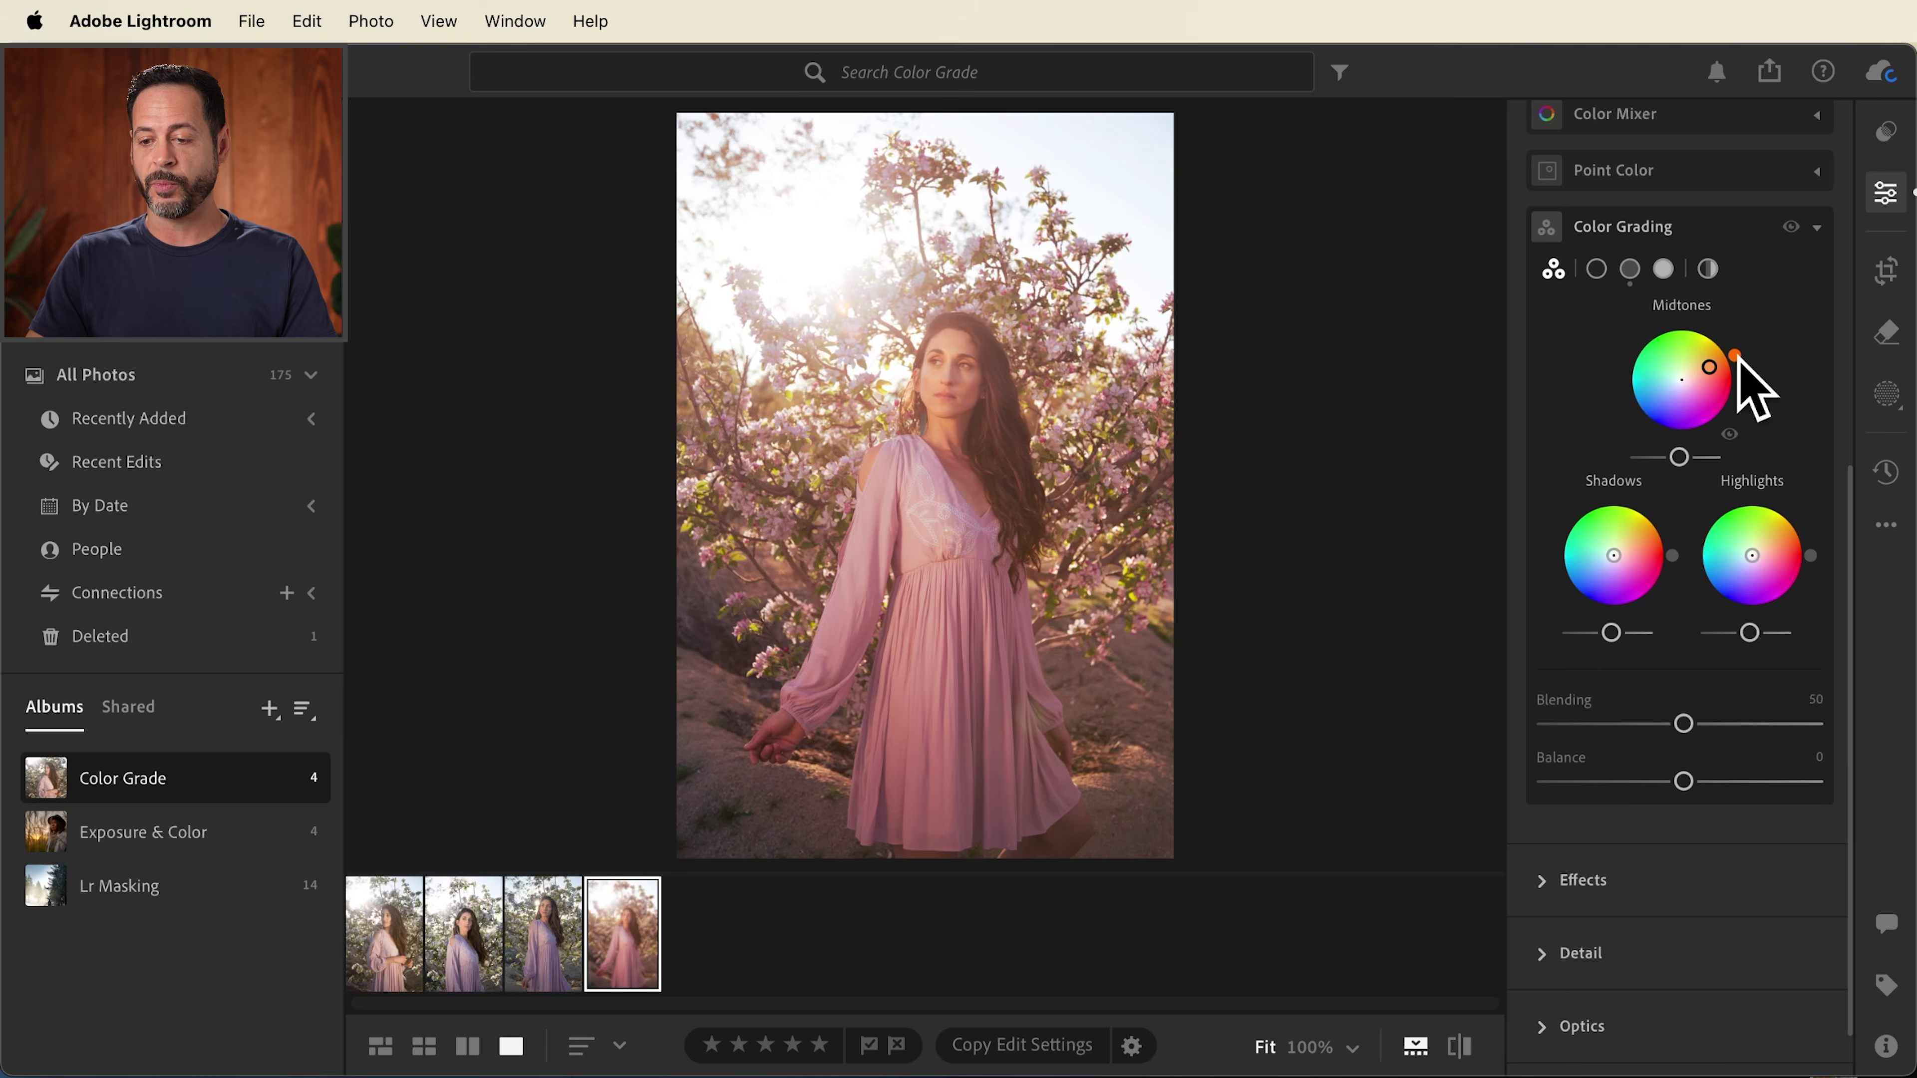
# - Tint the photo's midtones a soft, lightly saturated orange in Color Grading and raise the midtone luminance slightly
pyautogui.moveTo(1740, 386)
pyautogui.mouseDown()
pyautogui.moveTo(1686, 443)
pyautogui.moveTo(1622, 401)
pyautogui.moveTo(1670, 326)
pyautogui.moveTo(1737, 389)
pyautogui.moveTo(1720, 338)
pyautogui.moveTo(1745, 392)
pyautogui.mouseUp()
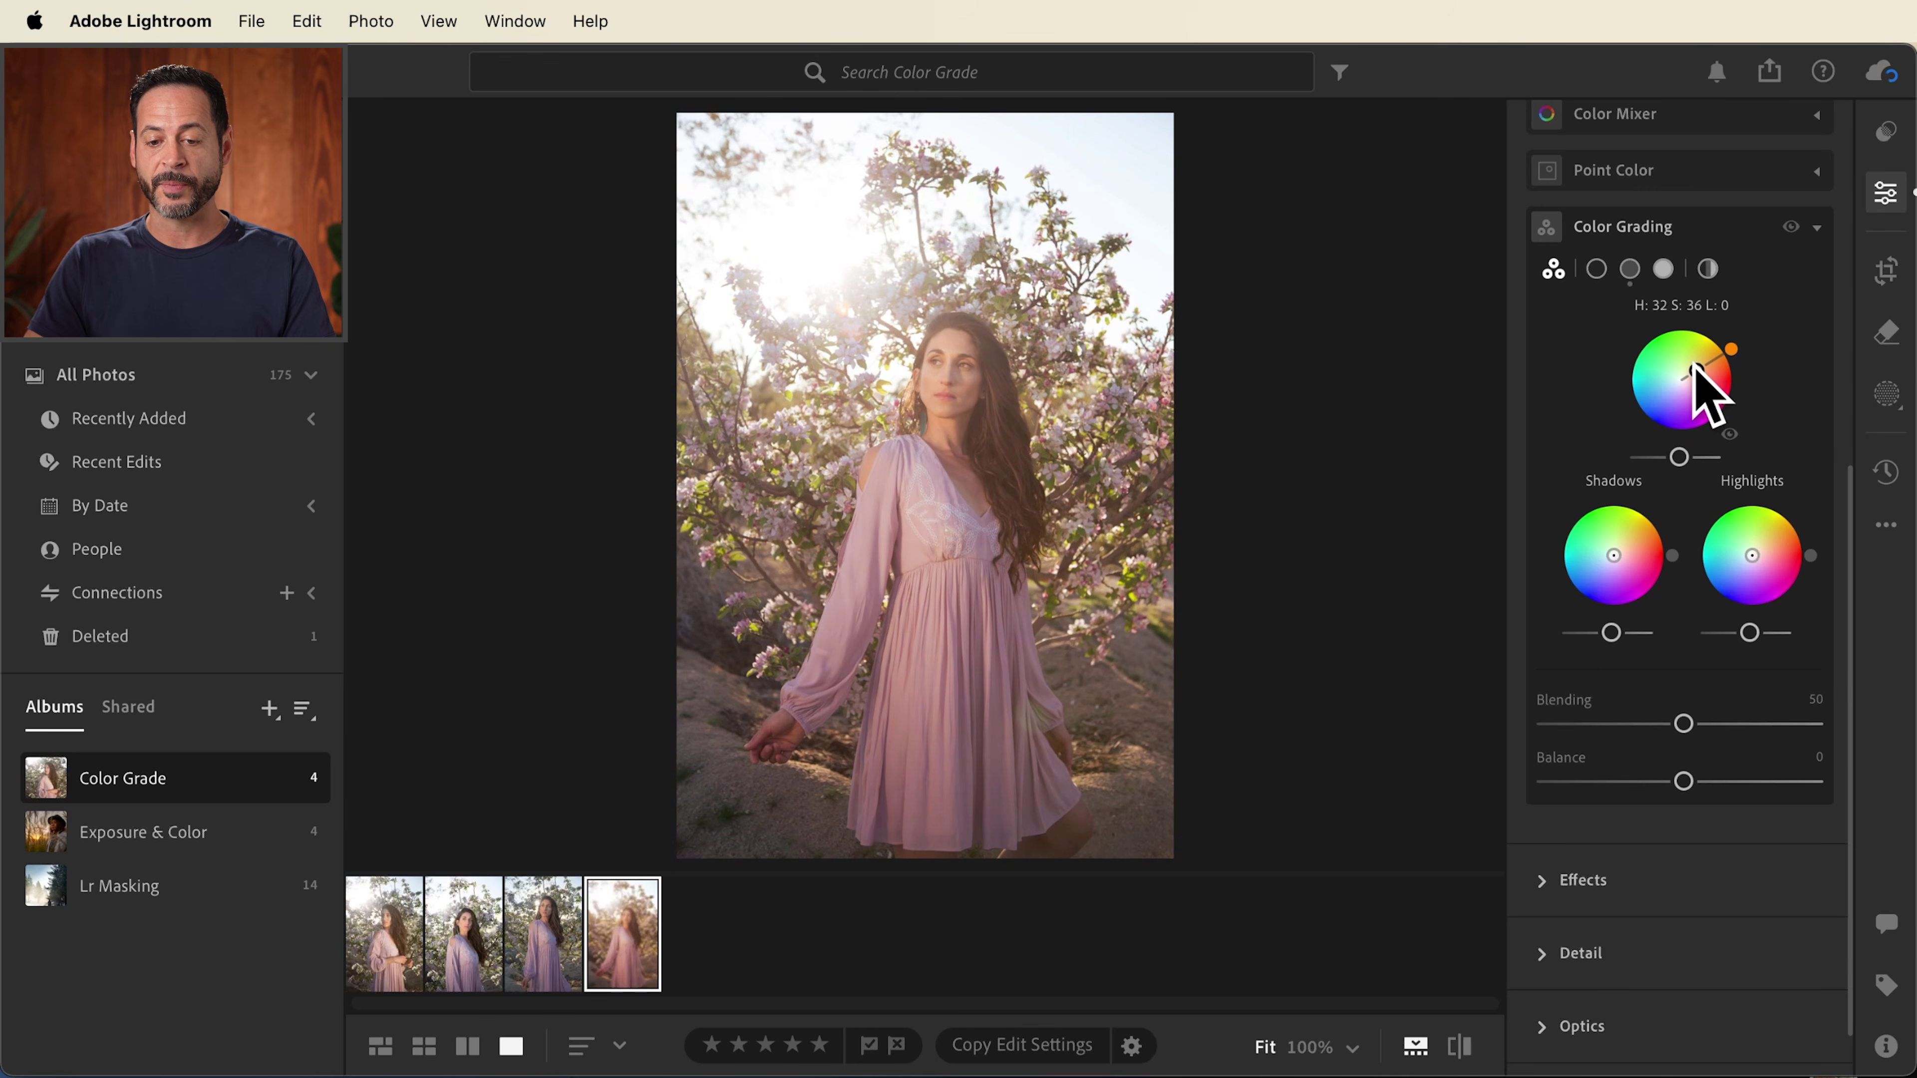
pyautogui.moveTo(1745, 389); pyautogui.dragTo(1735, 349)
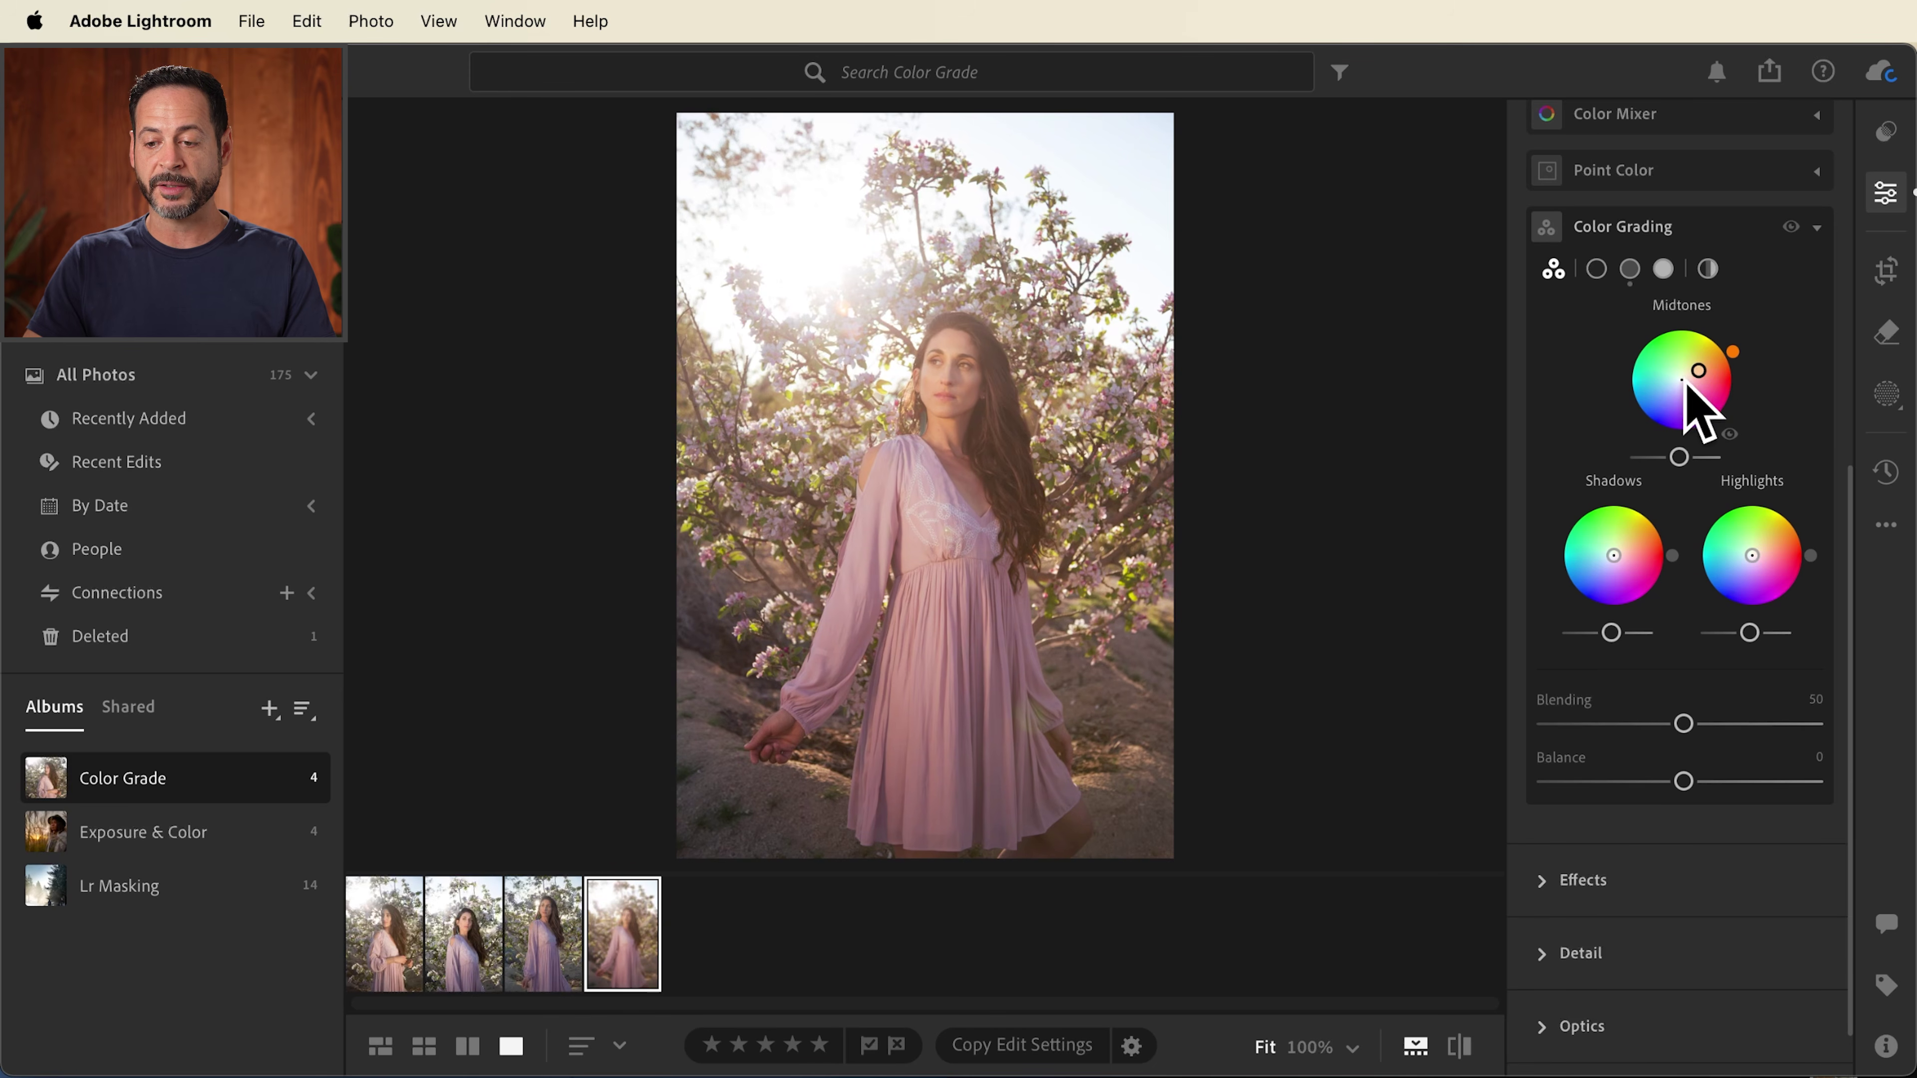
pyautogui.moveTo(1693, 370); pyautogui.dragTo(1700, 367)
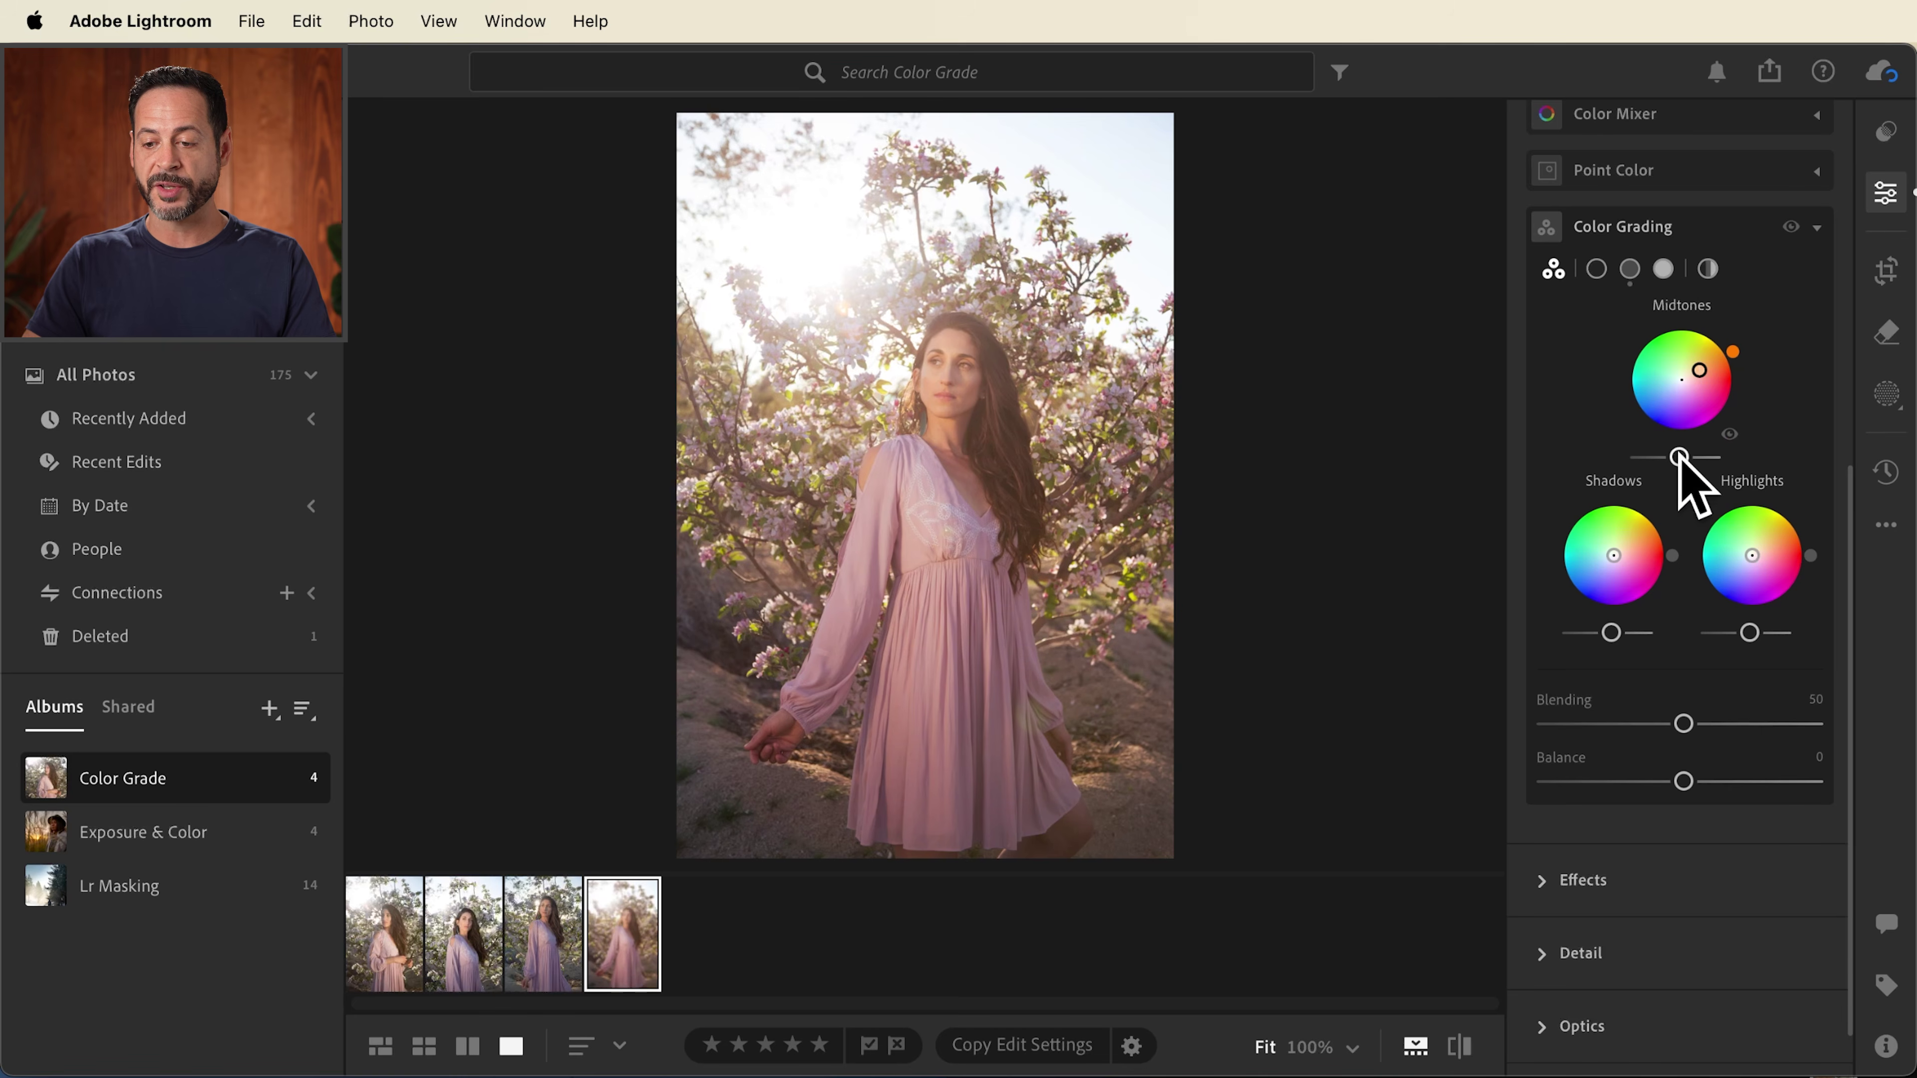
pyautogui.moveTo(1678, 456); pyautogui.dragTo(1688, 456)
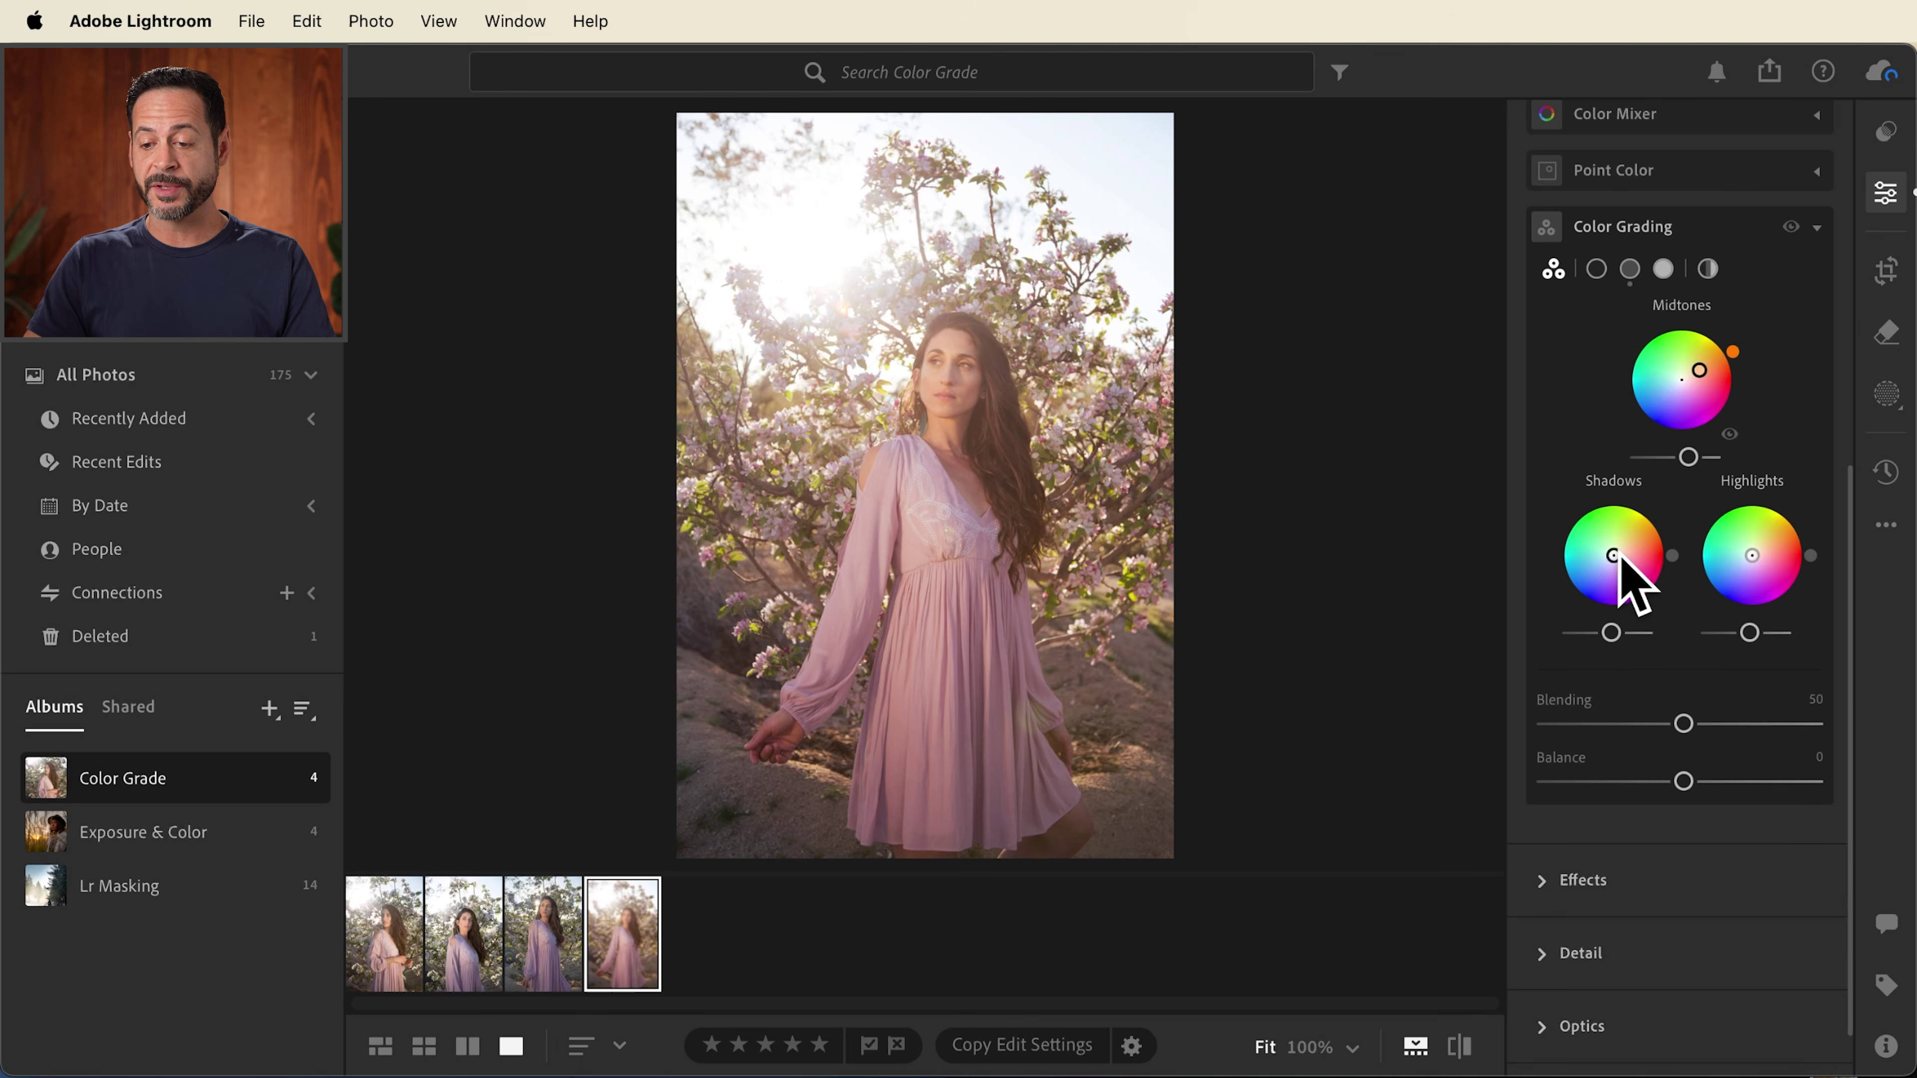
# - Tint the shadows blue-purple, with hue about 256 and saturation about 45
pyautogui.moveTo(1616, 554); pyautogui.dragTo(1641, 557)
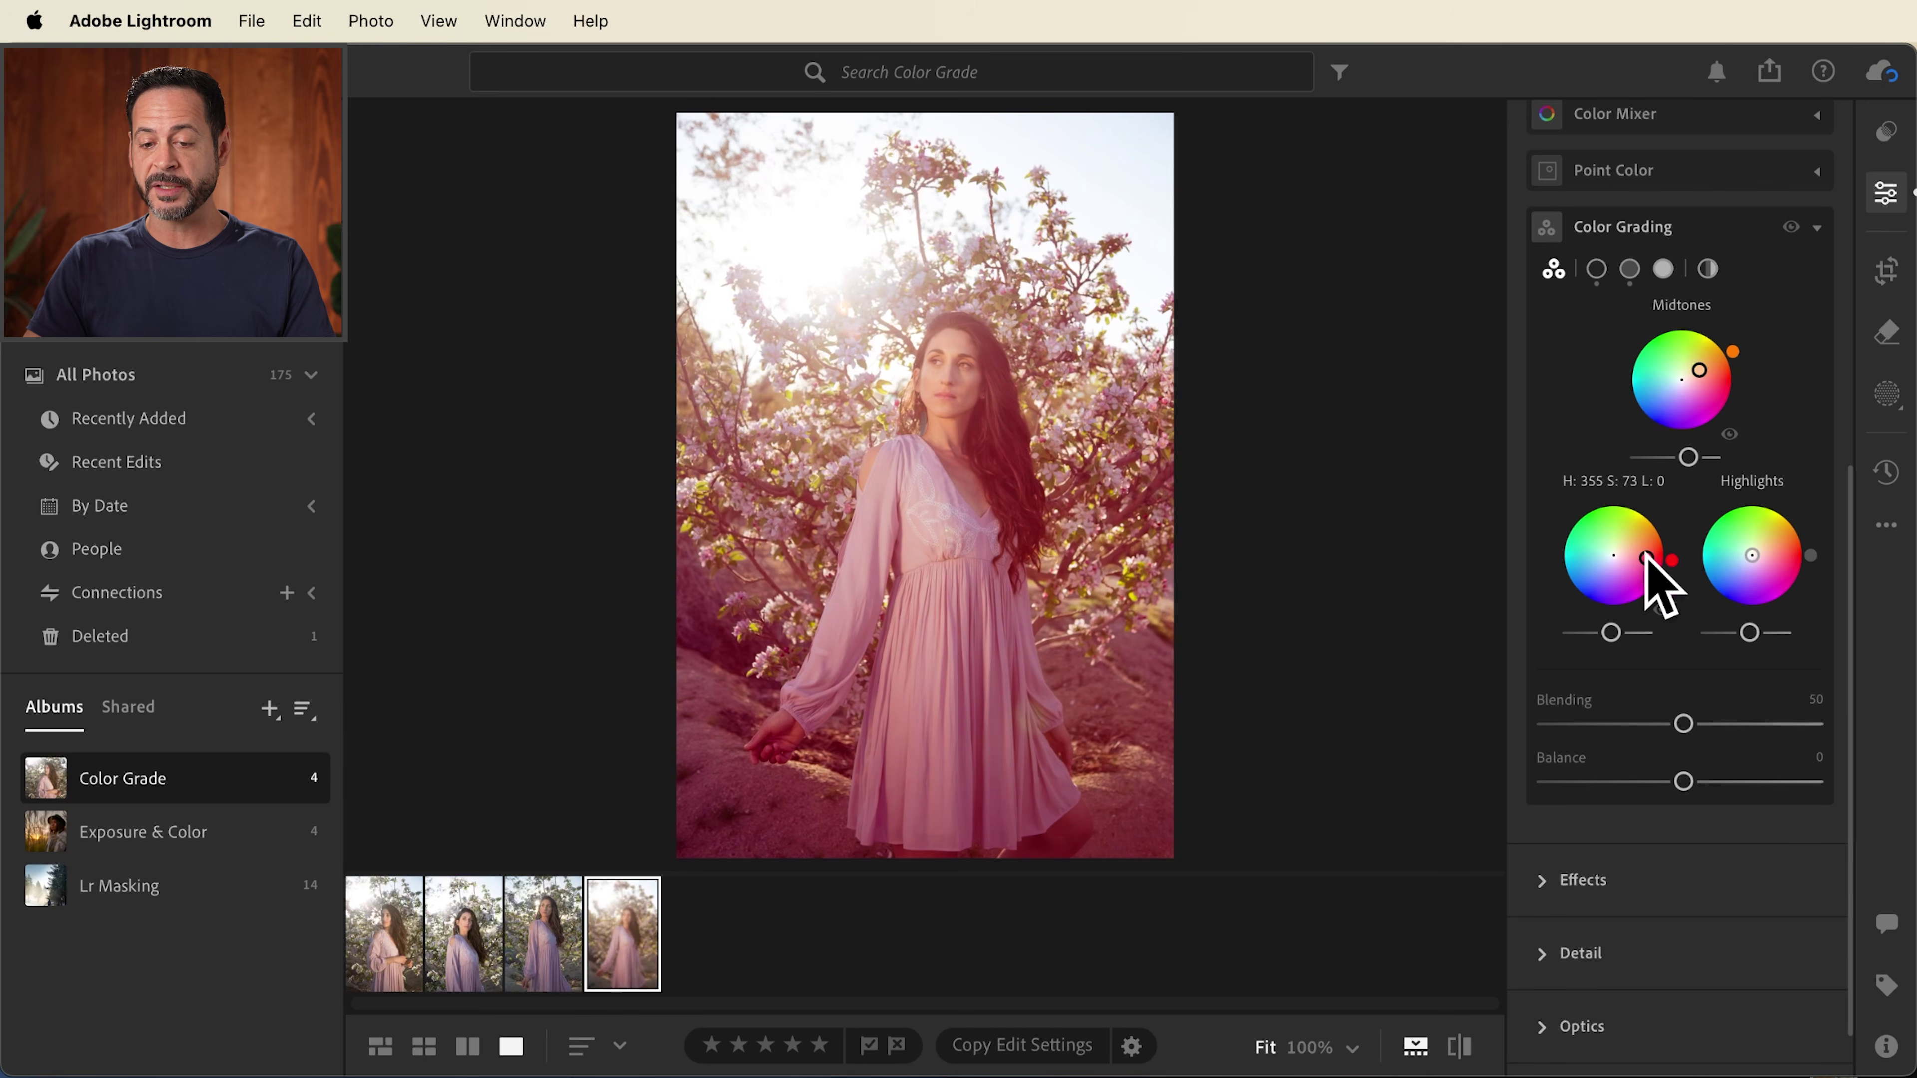
pyautogui.moveTo(1672, 561); pyautogui.dragTo(1605, 566)
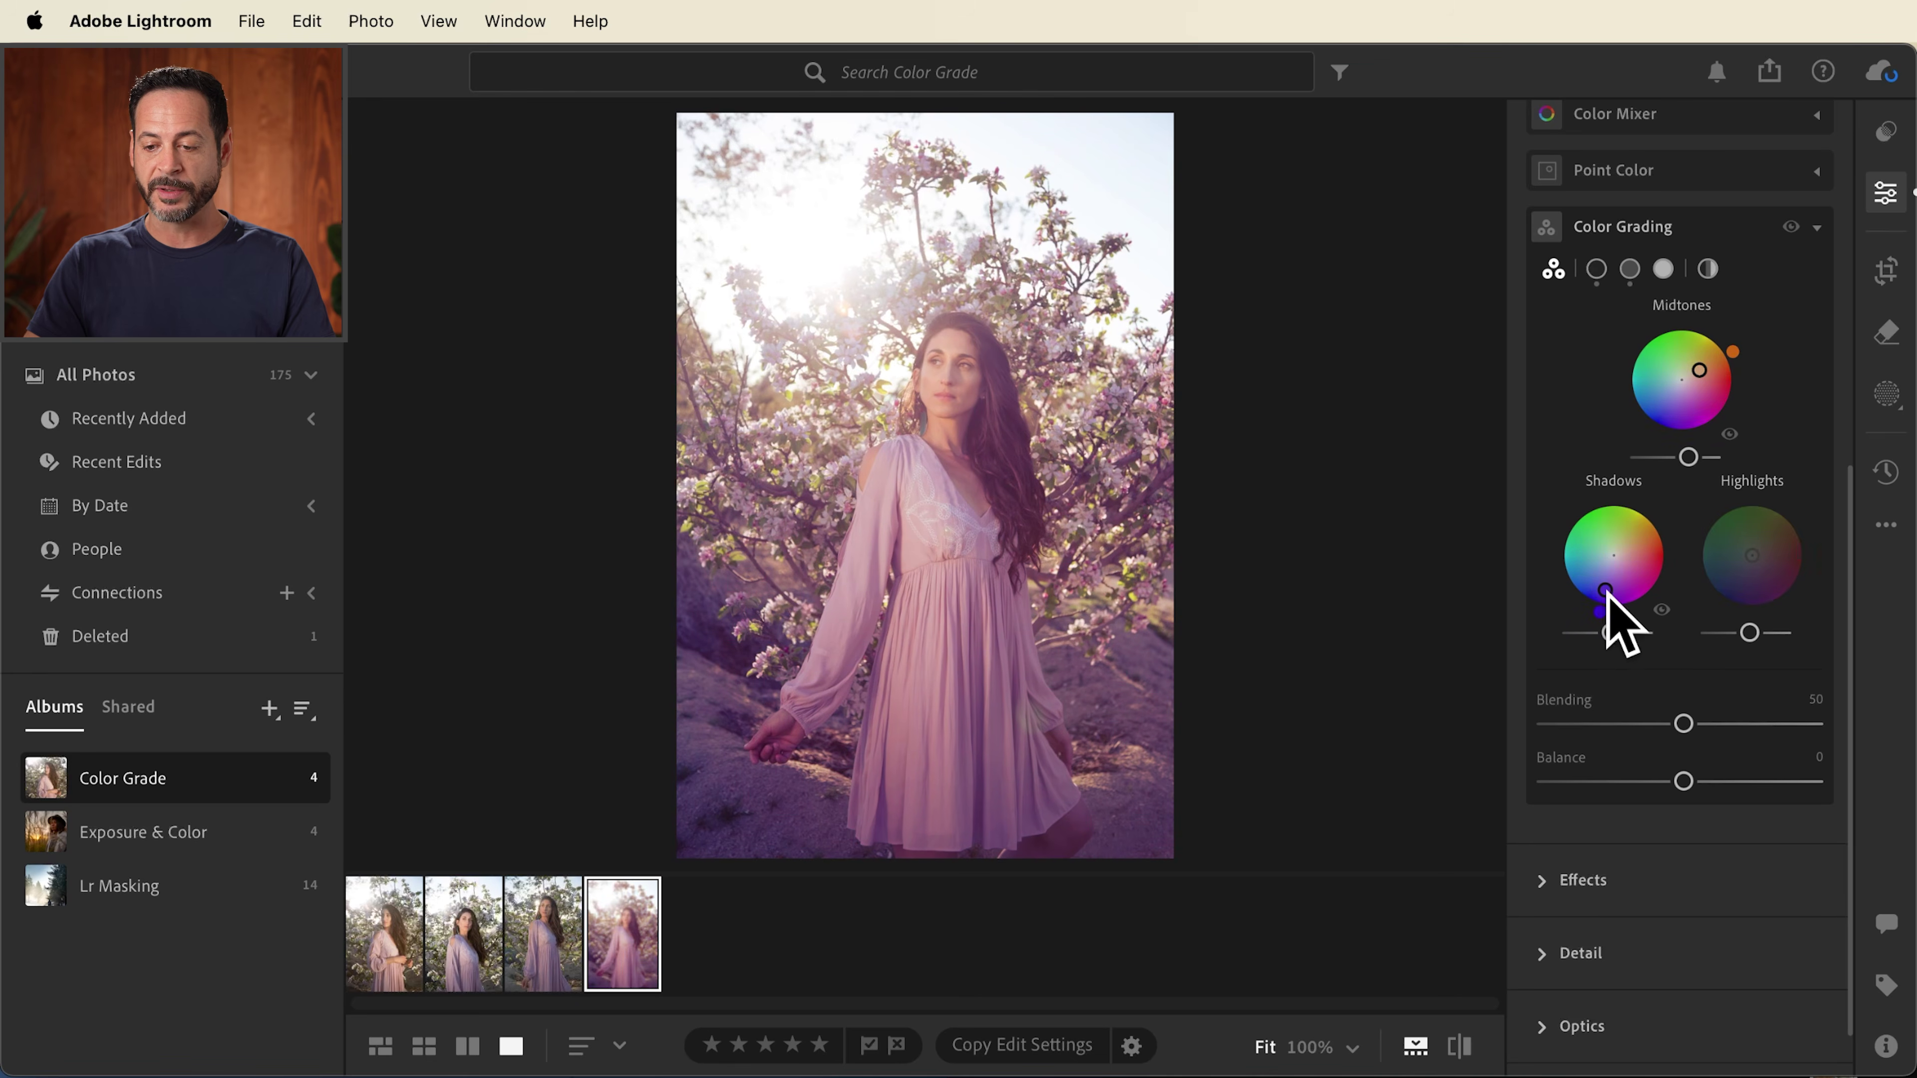
pyautogui.moveTo(1606, 585); pyautogui.dragTo(1615, 568)
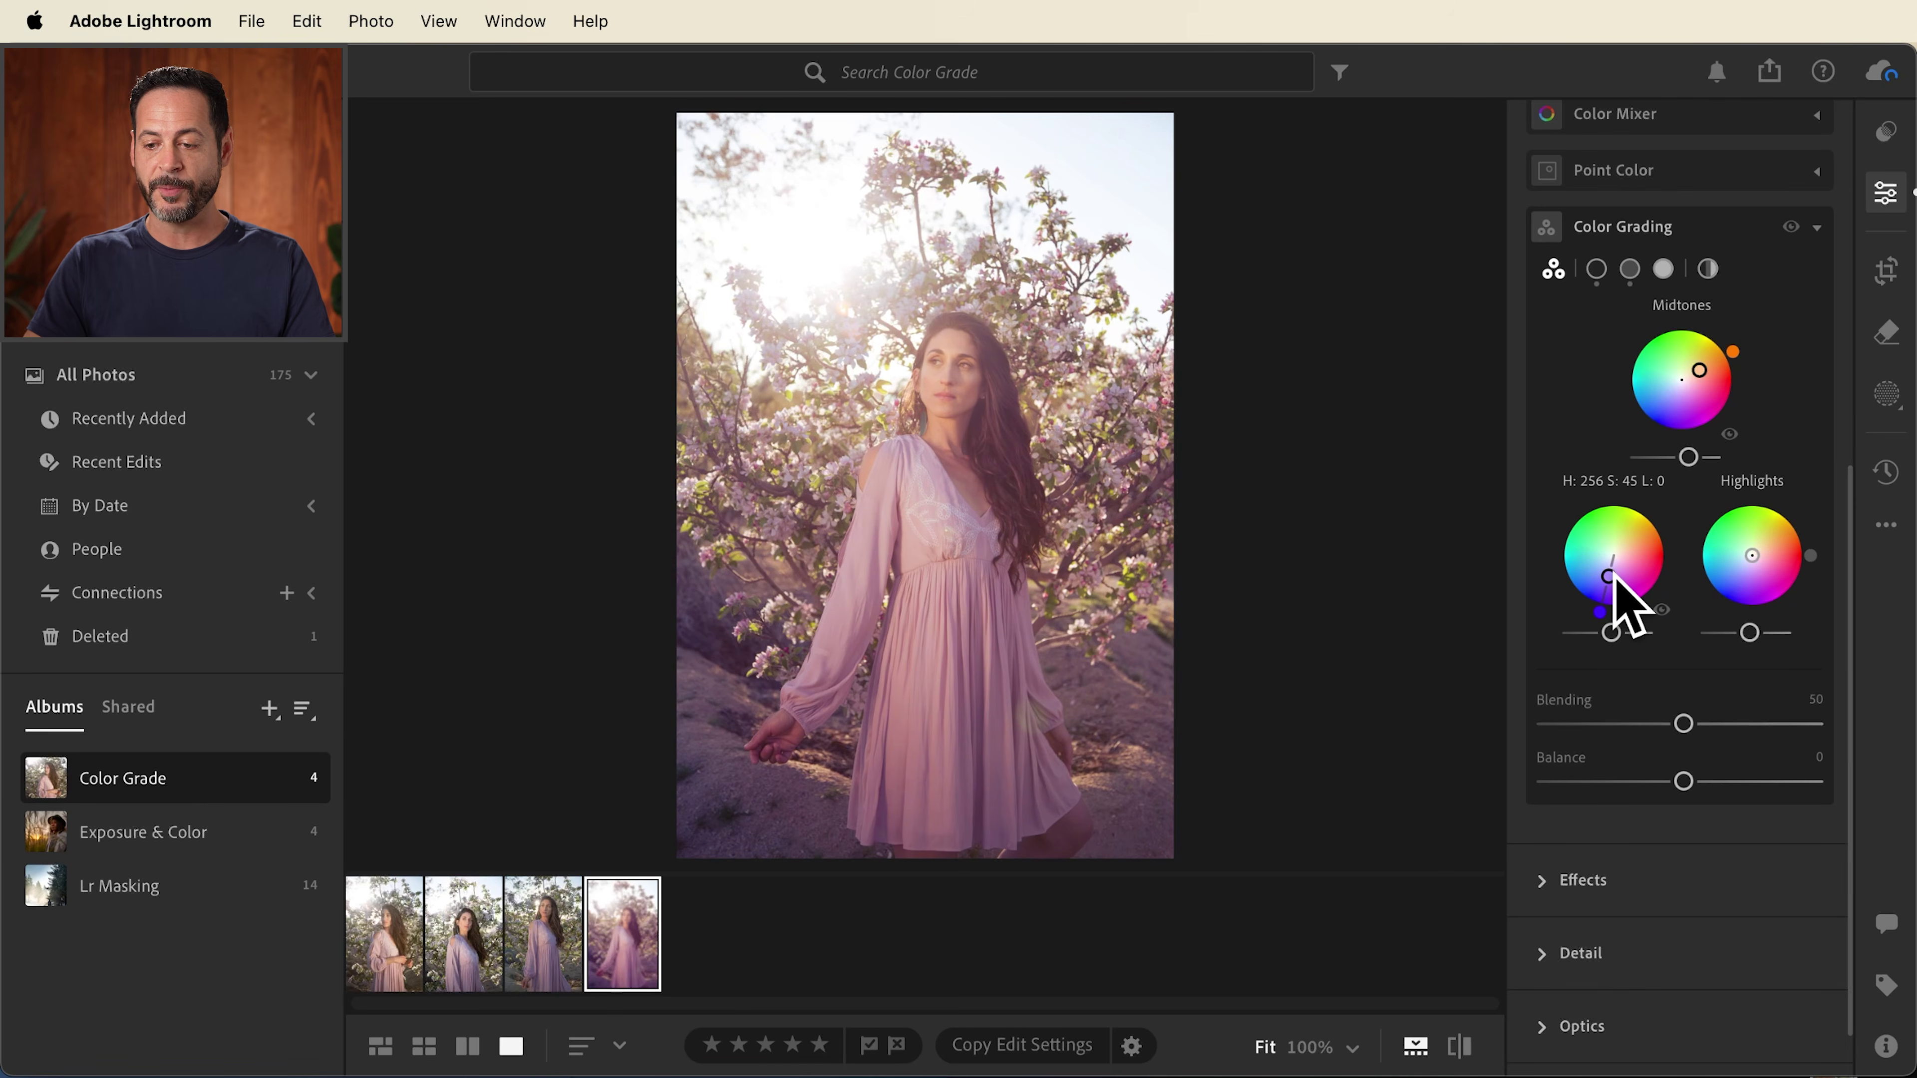
# - Warm the highlights with an orange tint at about hue 35 and saturation 55, and raise their luminance to about 45
pyautogui.moveTo(1753, 557); pyautogui.dragTo(1790, 582)
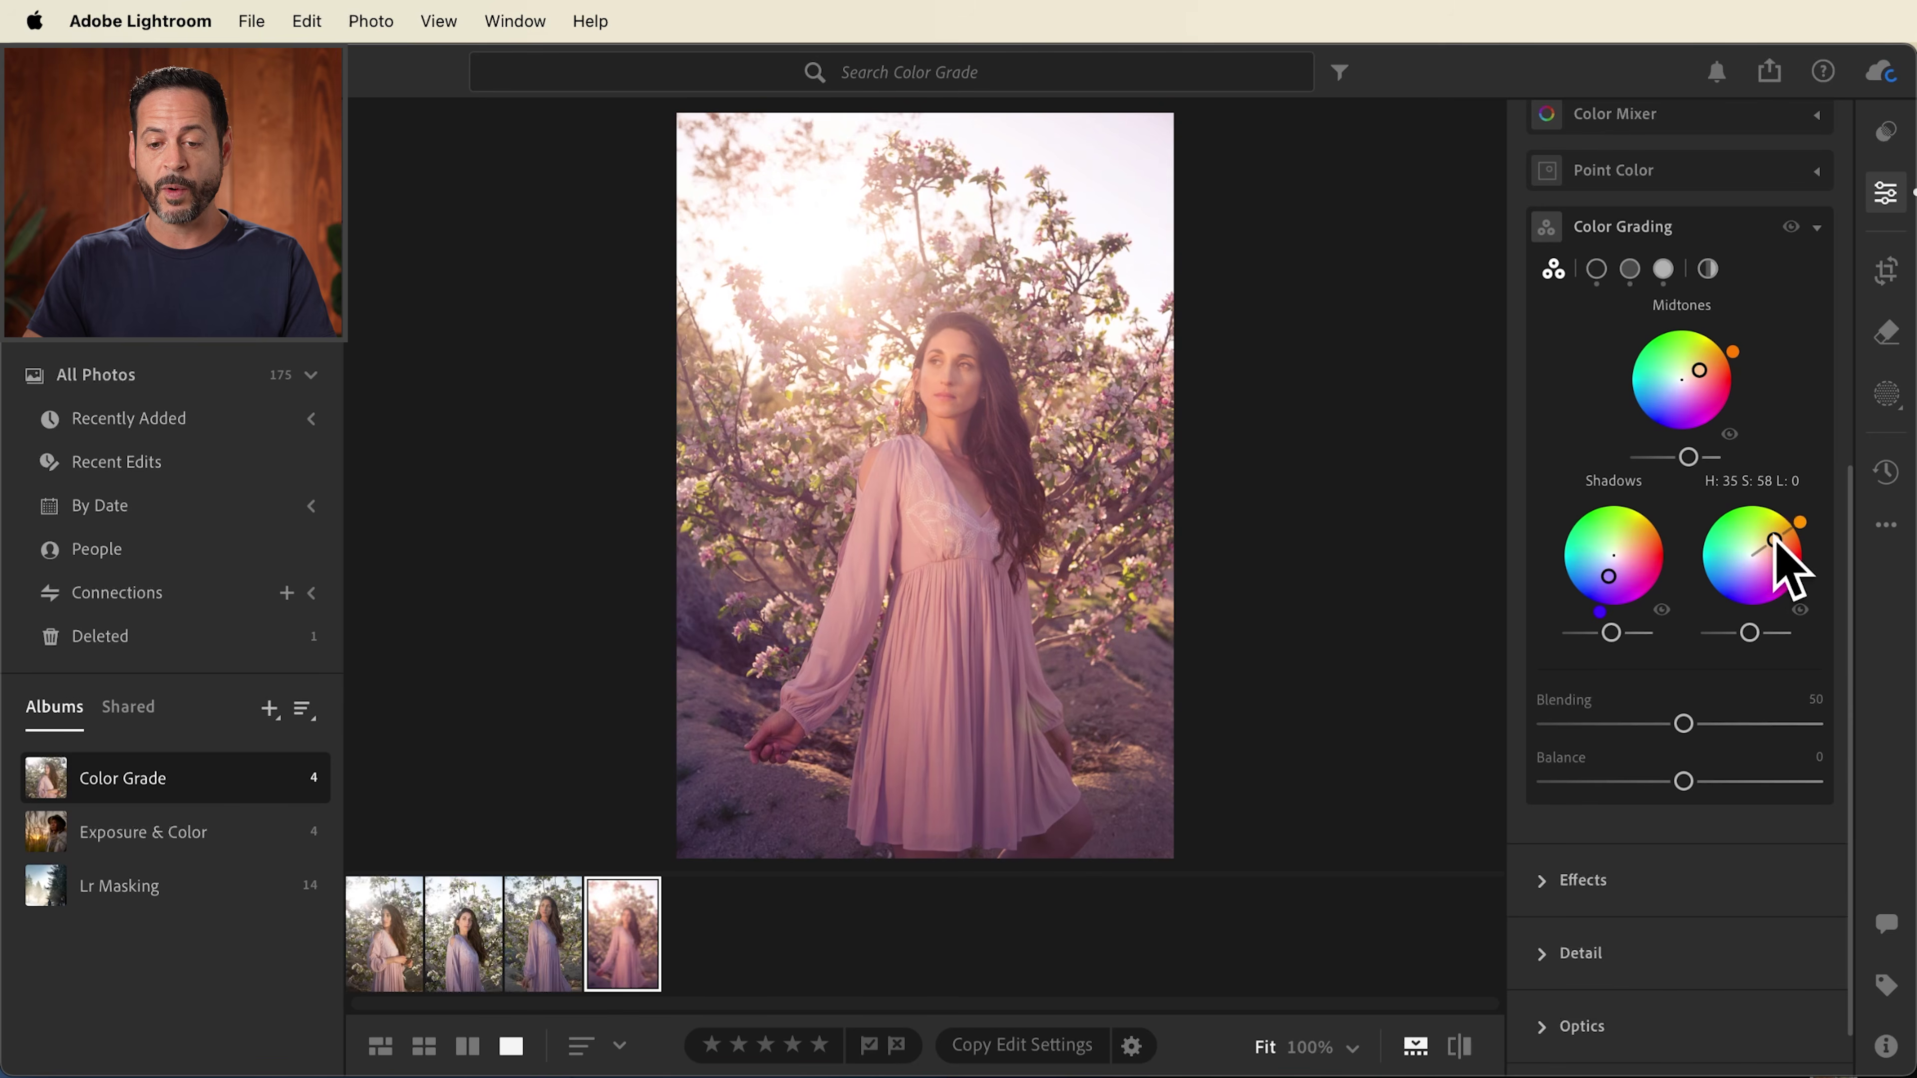
pyautogui.moveTo(1749, 632); pyautogui.dragTo(1766, 633)
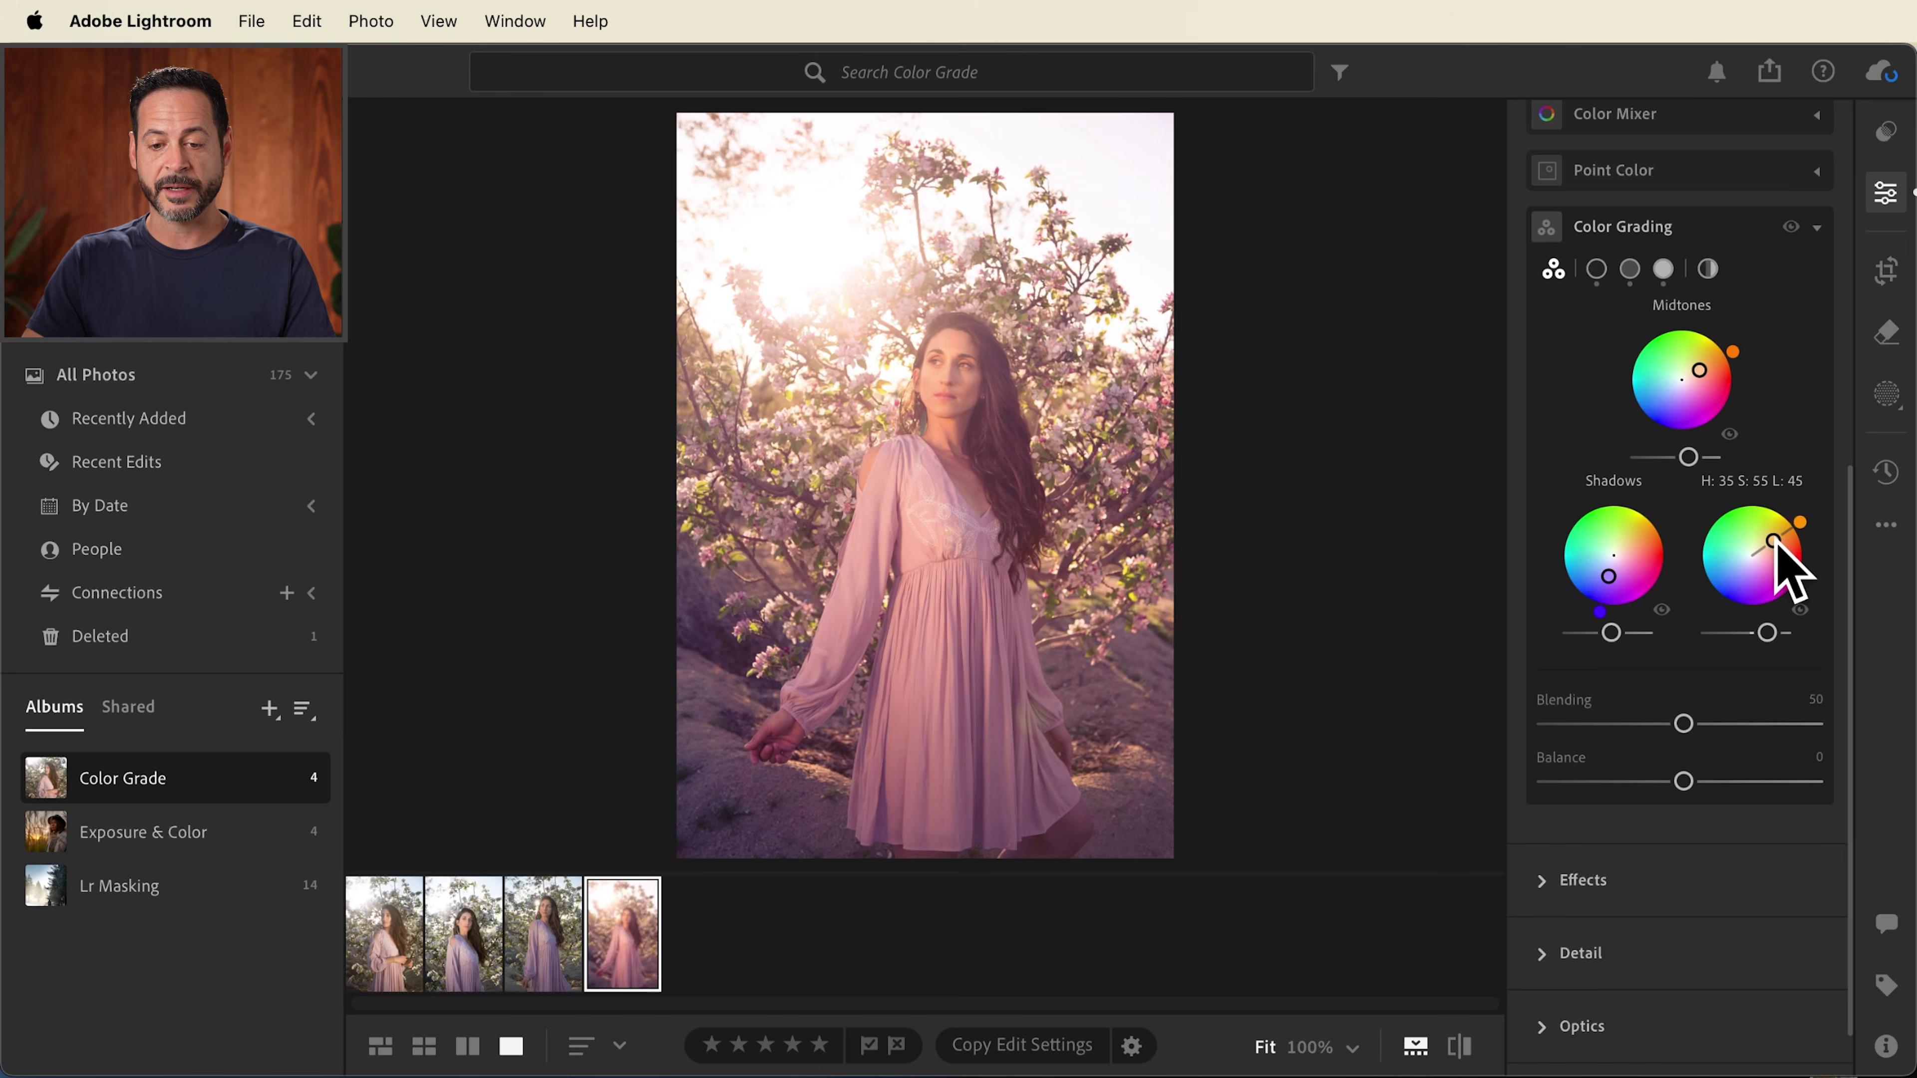
pyautogui.moveTo(1800, 521)
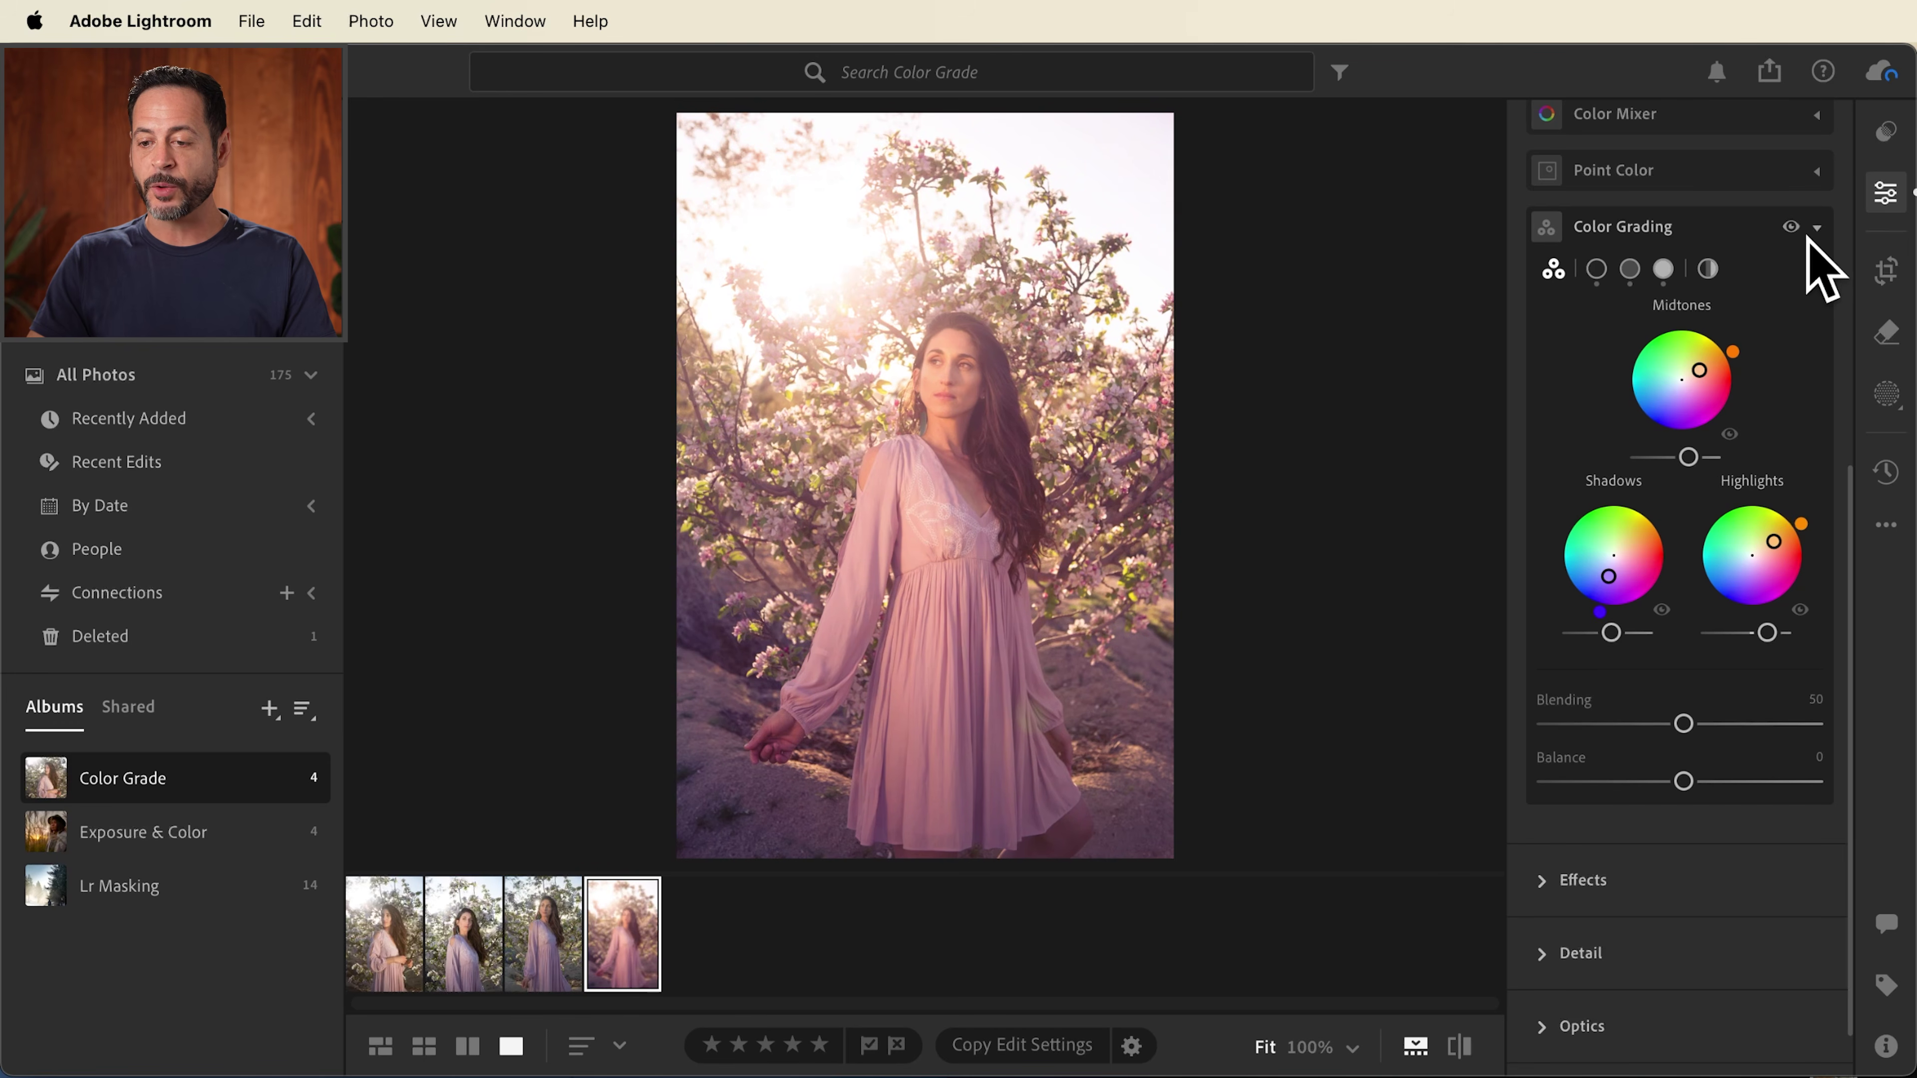
# - Compare the photo with and without the color grading several times, leaving the grading on
pyautogui.click(1789, 227)
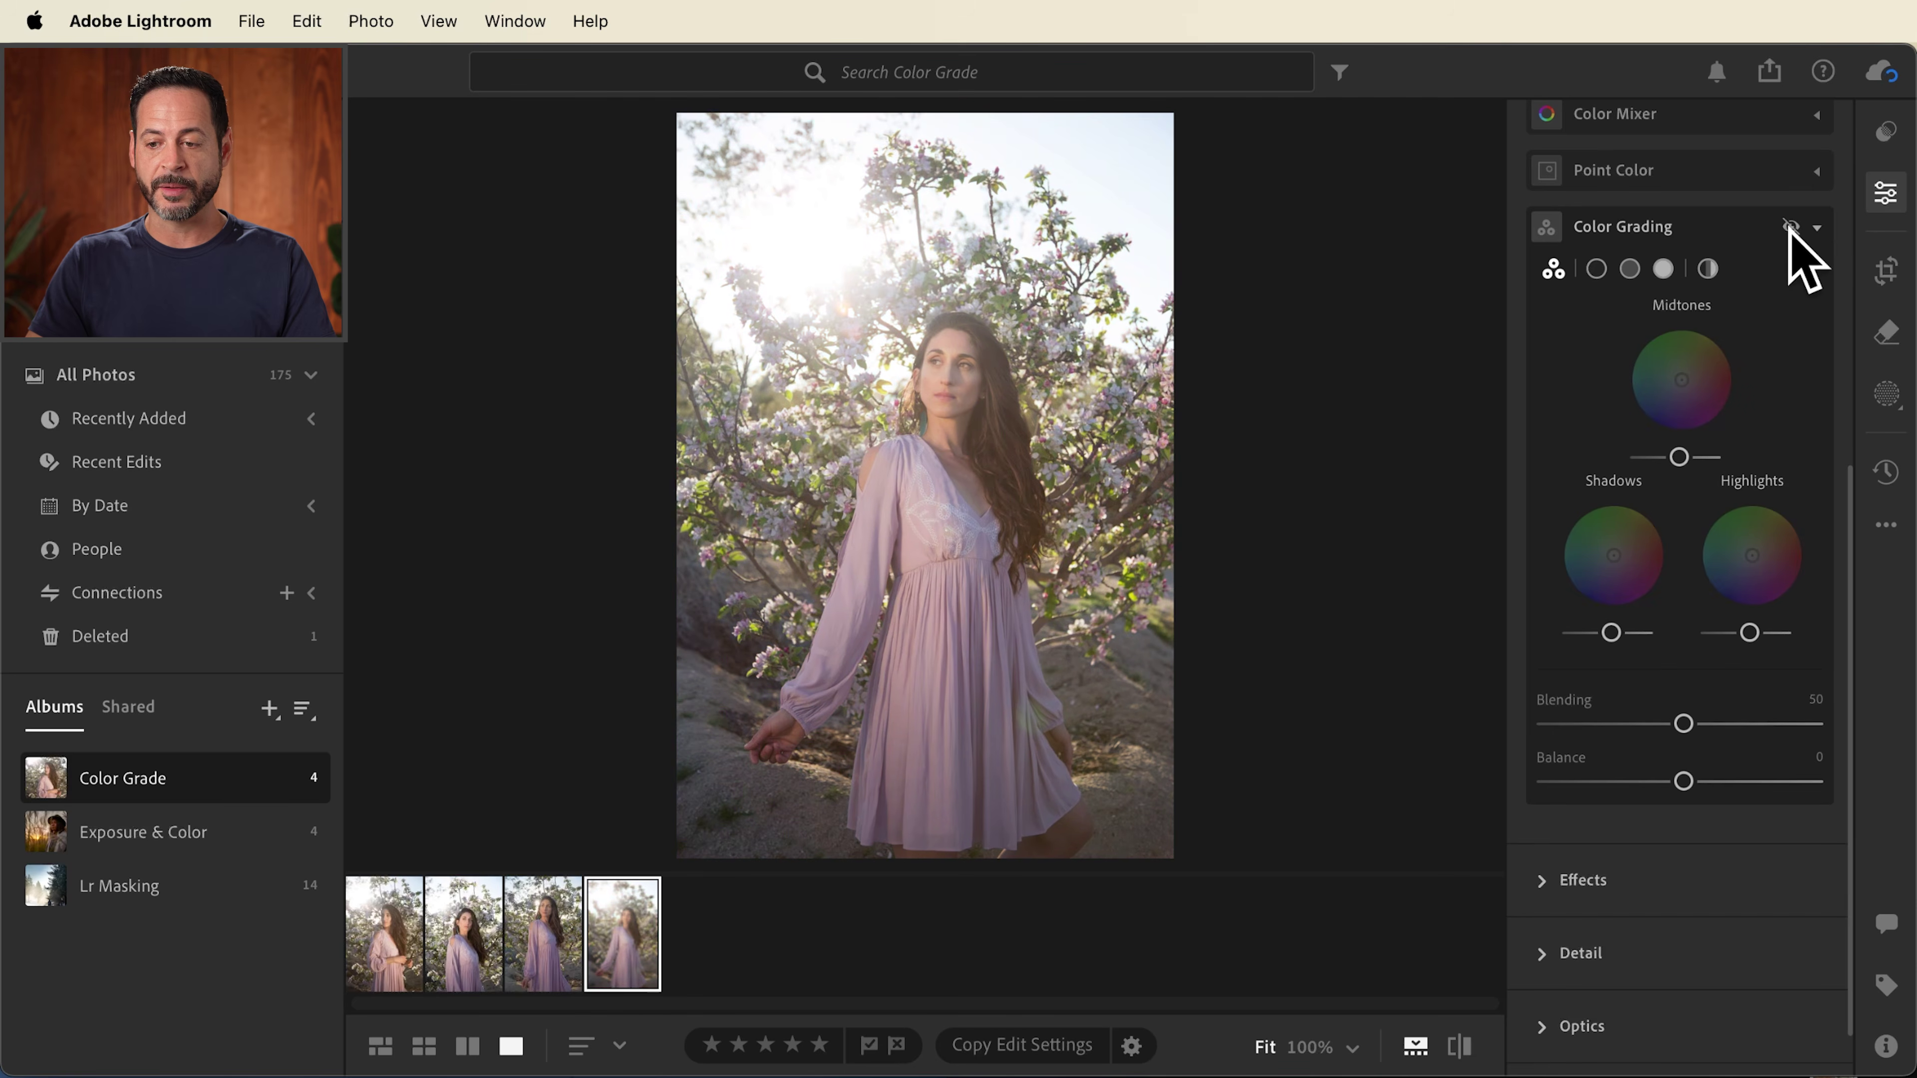
pyautogui.click(1790, 227)
pyautogui.click(1790, 227)
pyautogui.click(1790, 226)
pyautogui.click(1790, 226)
pyautogui.click(1790, 226)
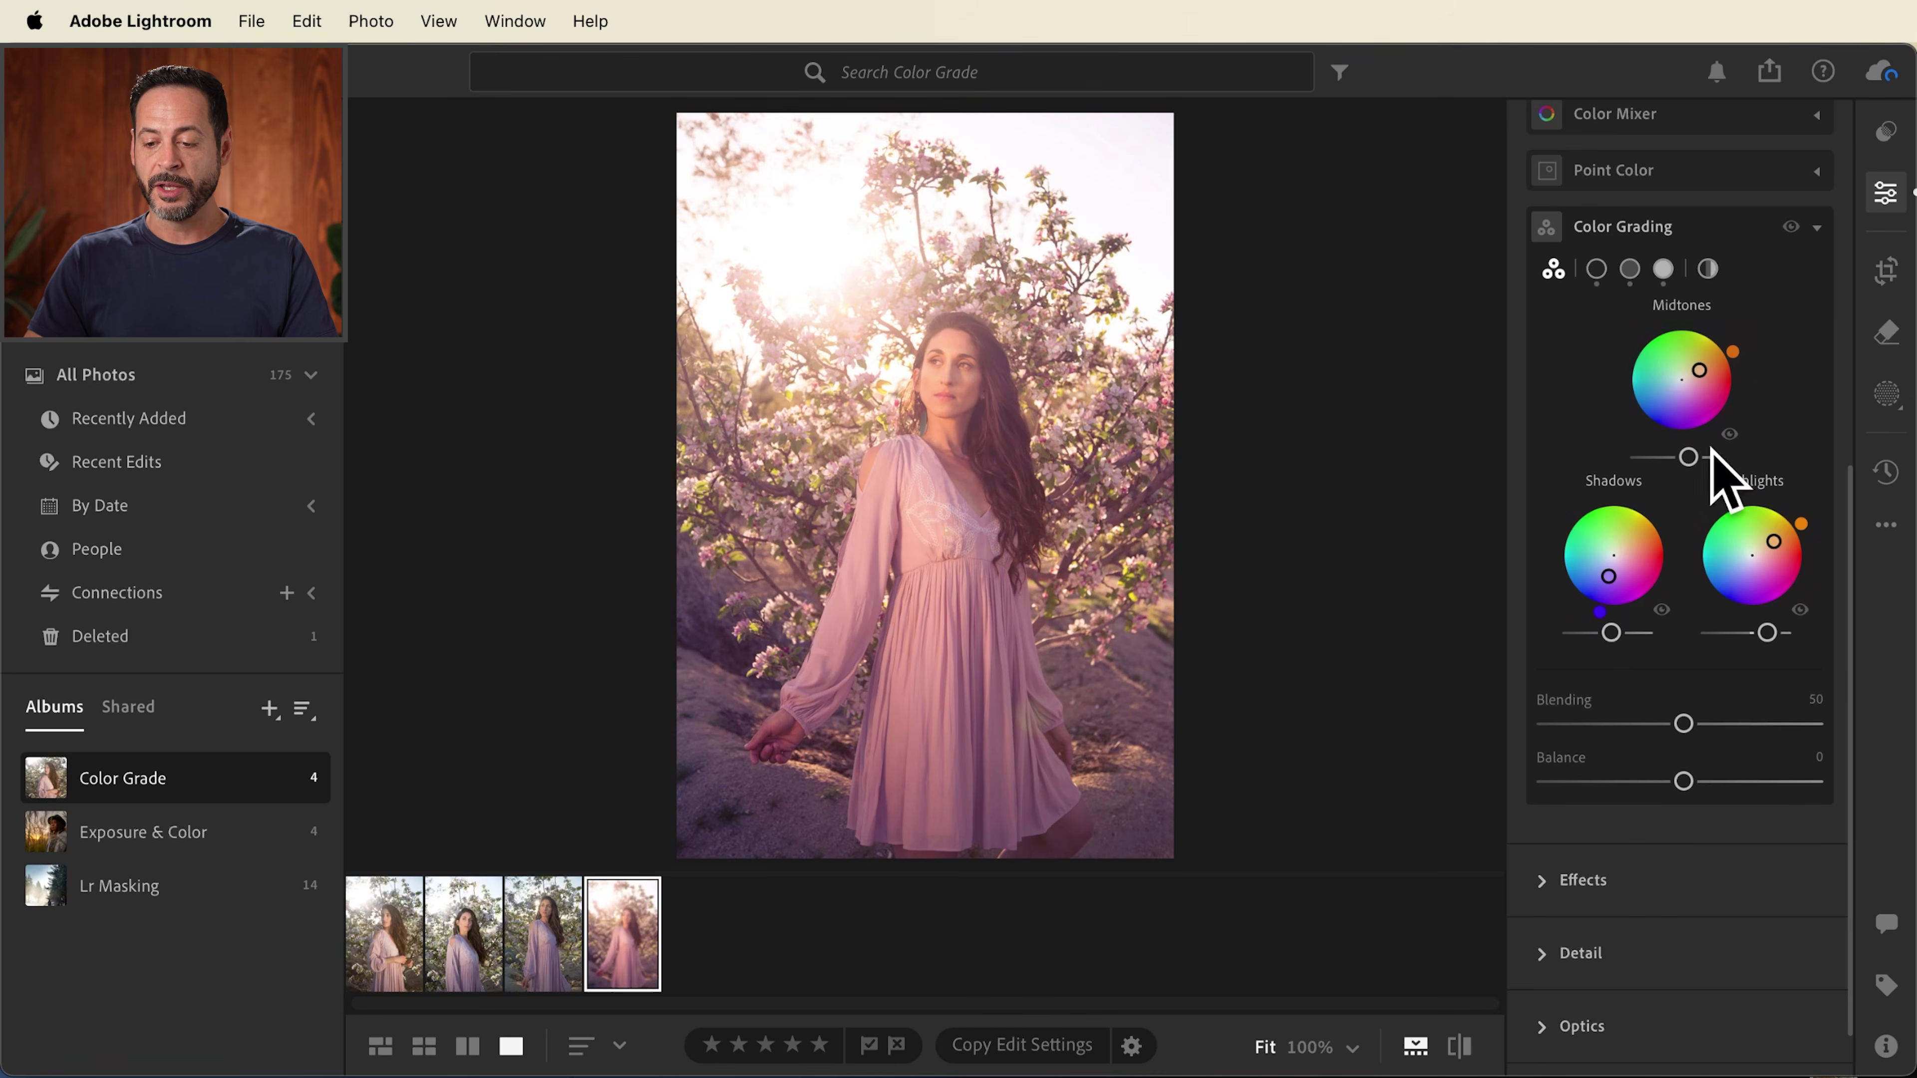
# - Set the grading's Blending to 51 and Balance to -9, and check the photo against its ungraded version
pyautogui.moveTo(1683, 723)
pyautogui.mouseDown()
pyautogui.moveTo(1767, 723)
pyautogui.moveTo(1601, 723)
pyautogui.moveTo(1822, 725)
pyautogui.moveTo(1672, 725)
pyautogui.moveTo(1700, 723)
pyautogui.moveTo(1636, 780)
pyautogui.moveTo(1590, 780)
pyautogui.moveTo(1763, 781)
pyautogui.moveTo(1628, 780)
pyautogui.moveTo(1703, 780)
pyautogui.moveTo(1665, 781)
pyautogui.moveTo(1681, 724)
pyautogui.moveTo(1719, 723)
pyautogui.moveTo(1685, 723)
pyautogui.mouseUp()
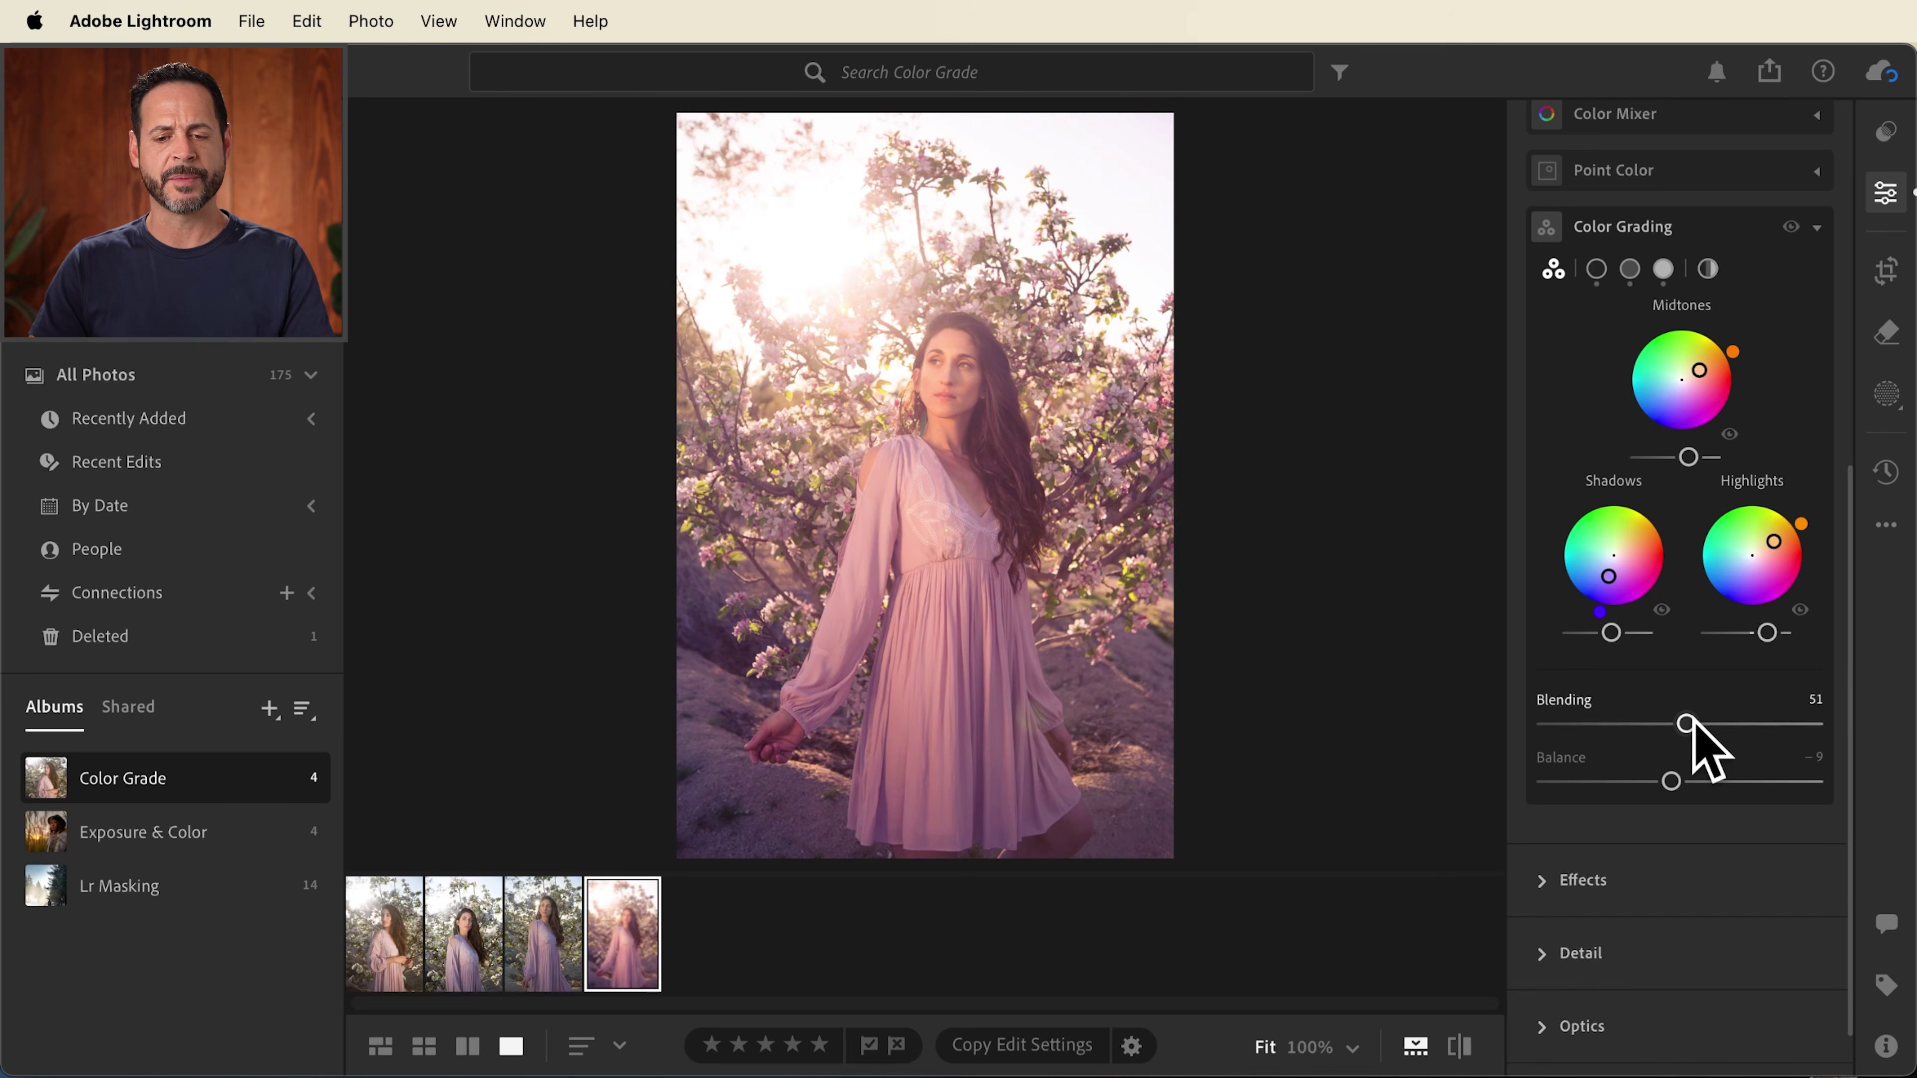
pyautogui.click(1789, 227)
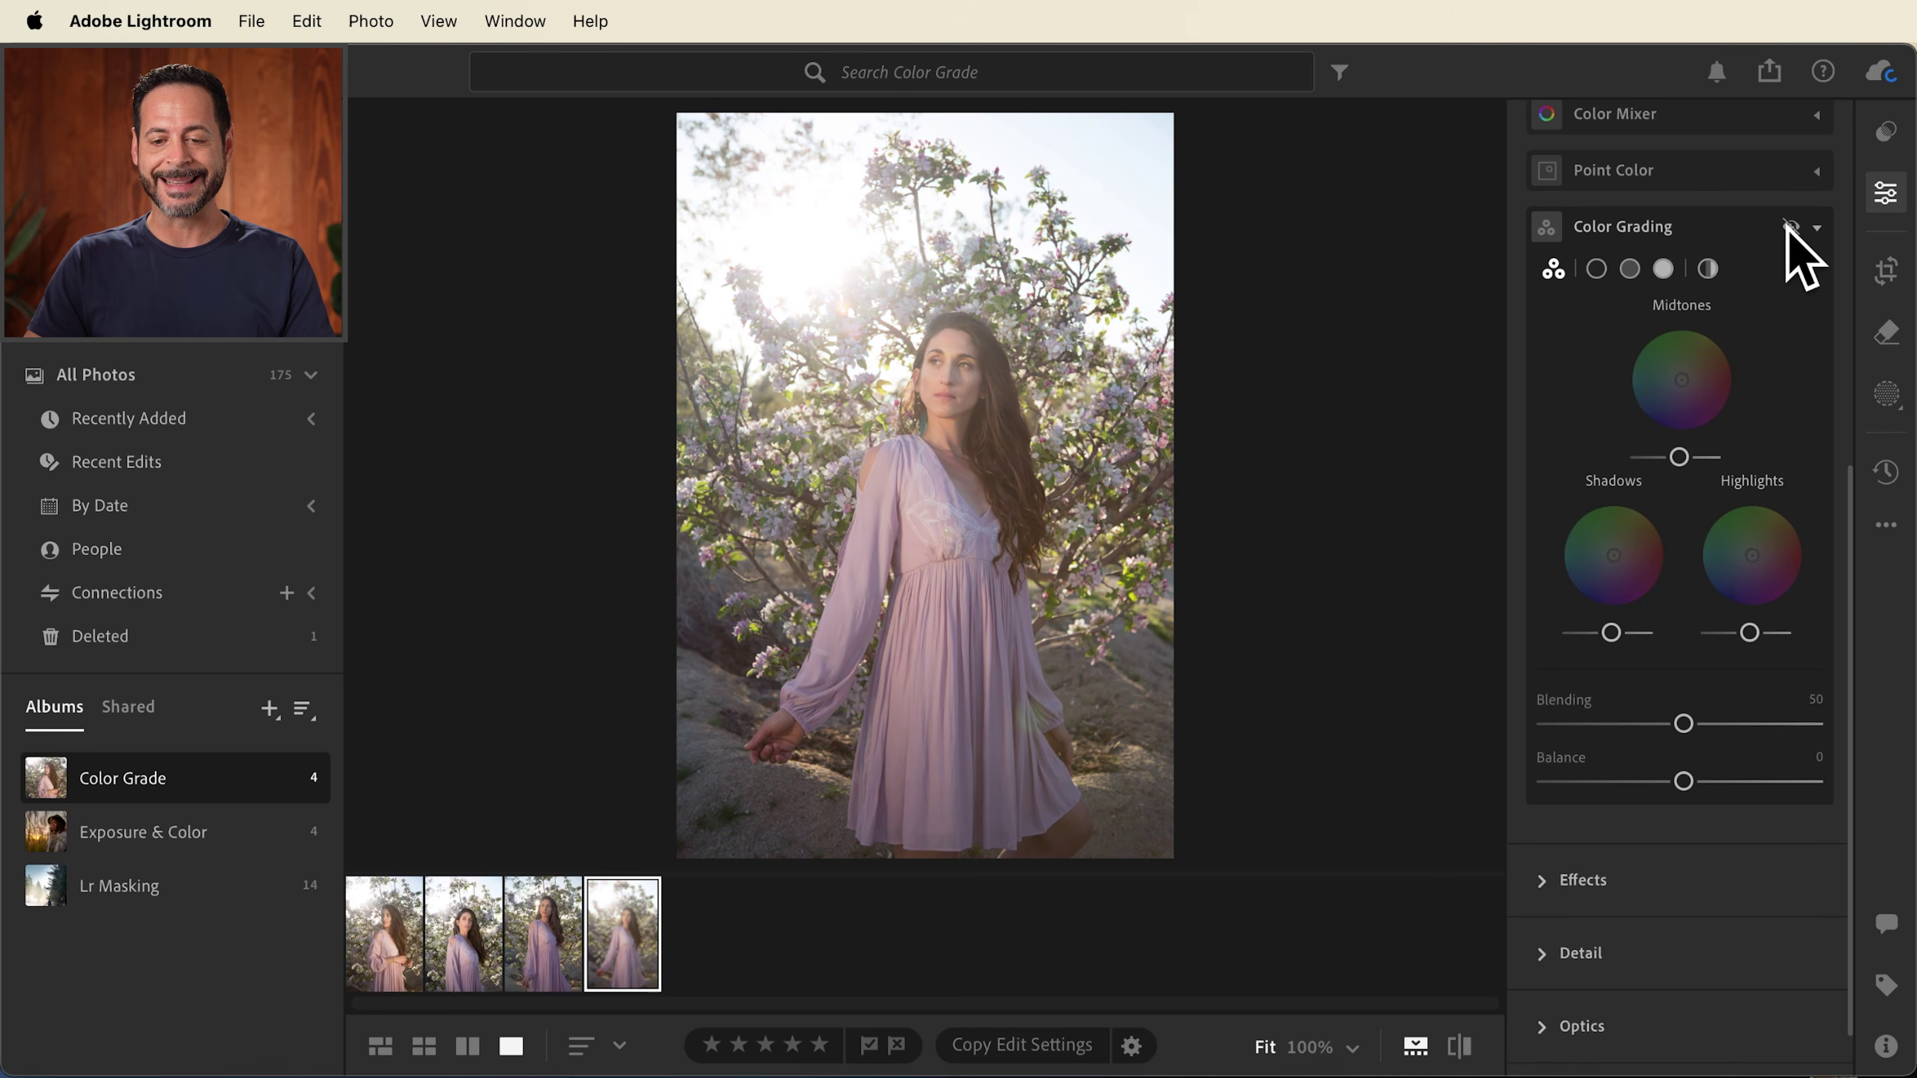
pyautogui.click(1788, 226)
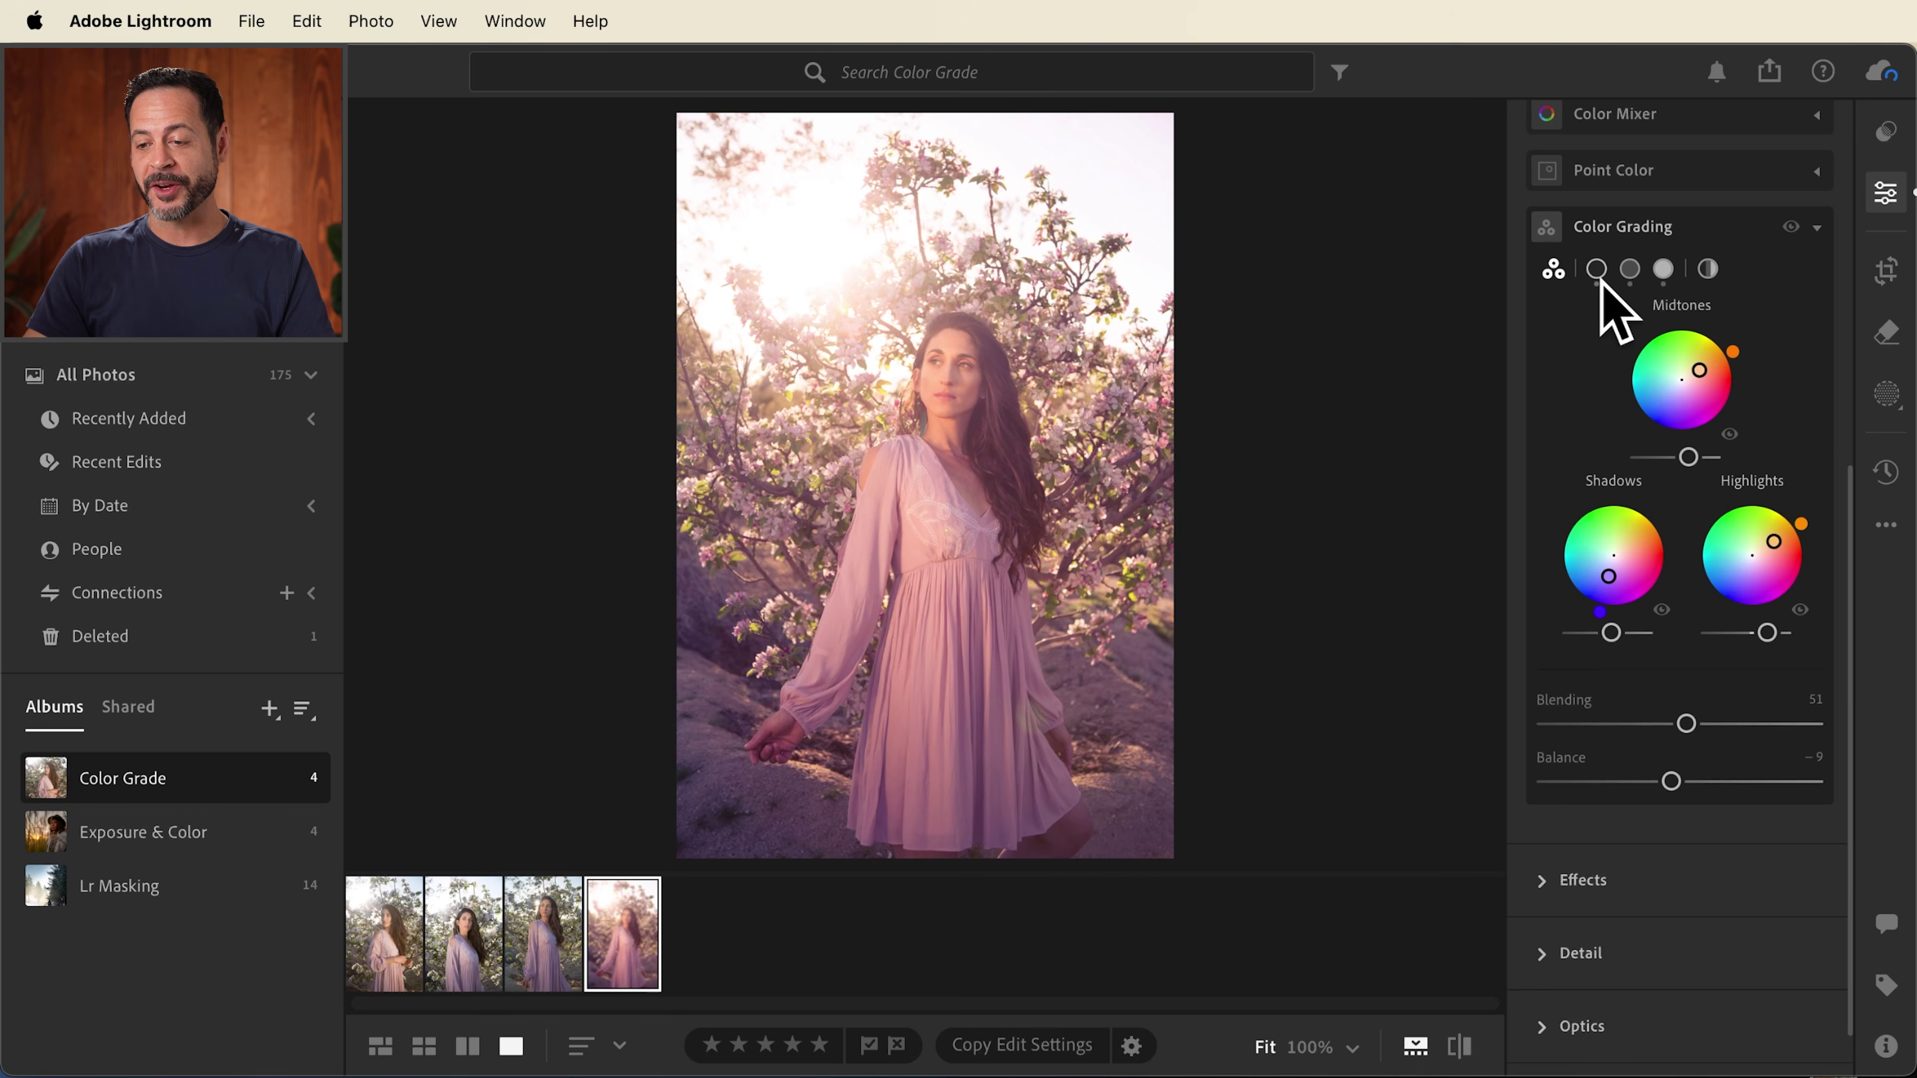
# - Start a new preset named Purple Shadows Warm Highlights, keeping only the Color category included
pyautogui.click(1882, 133)
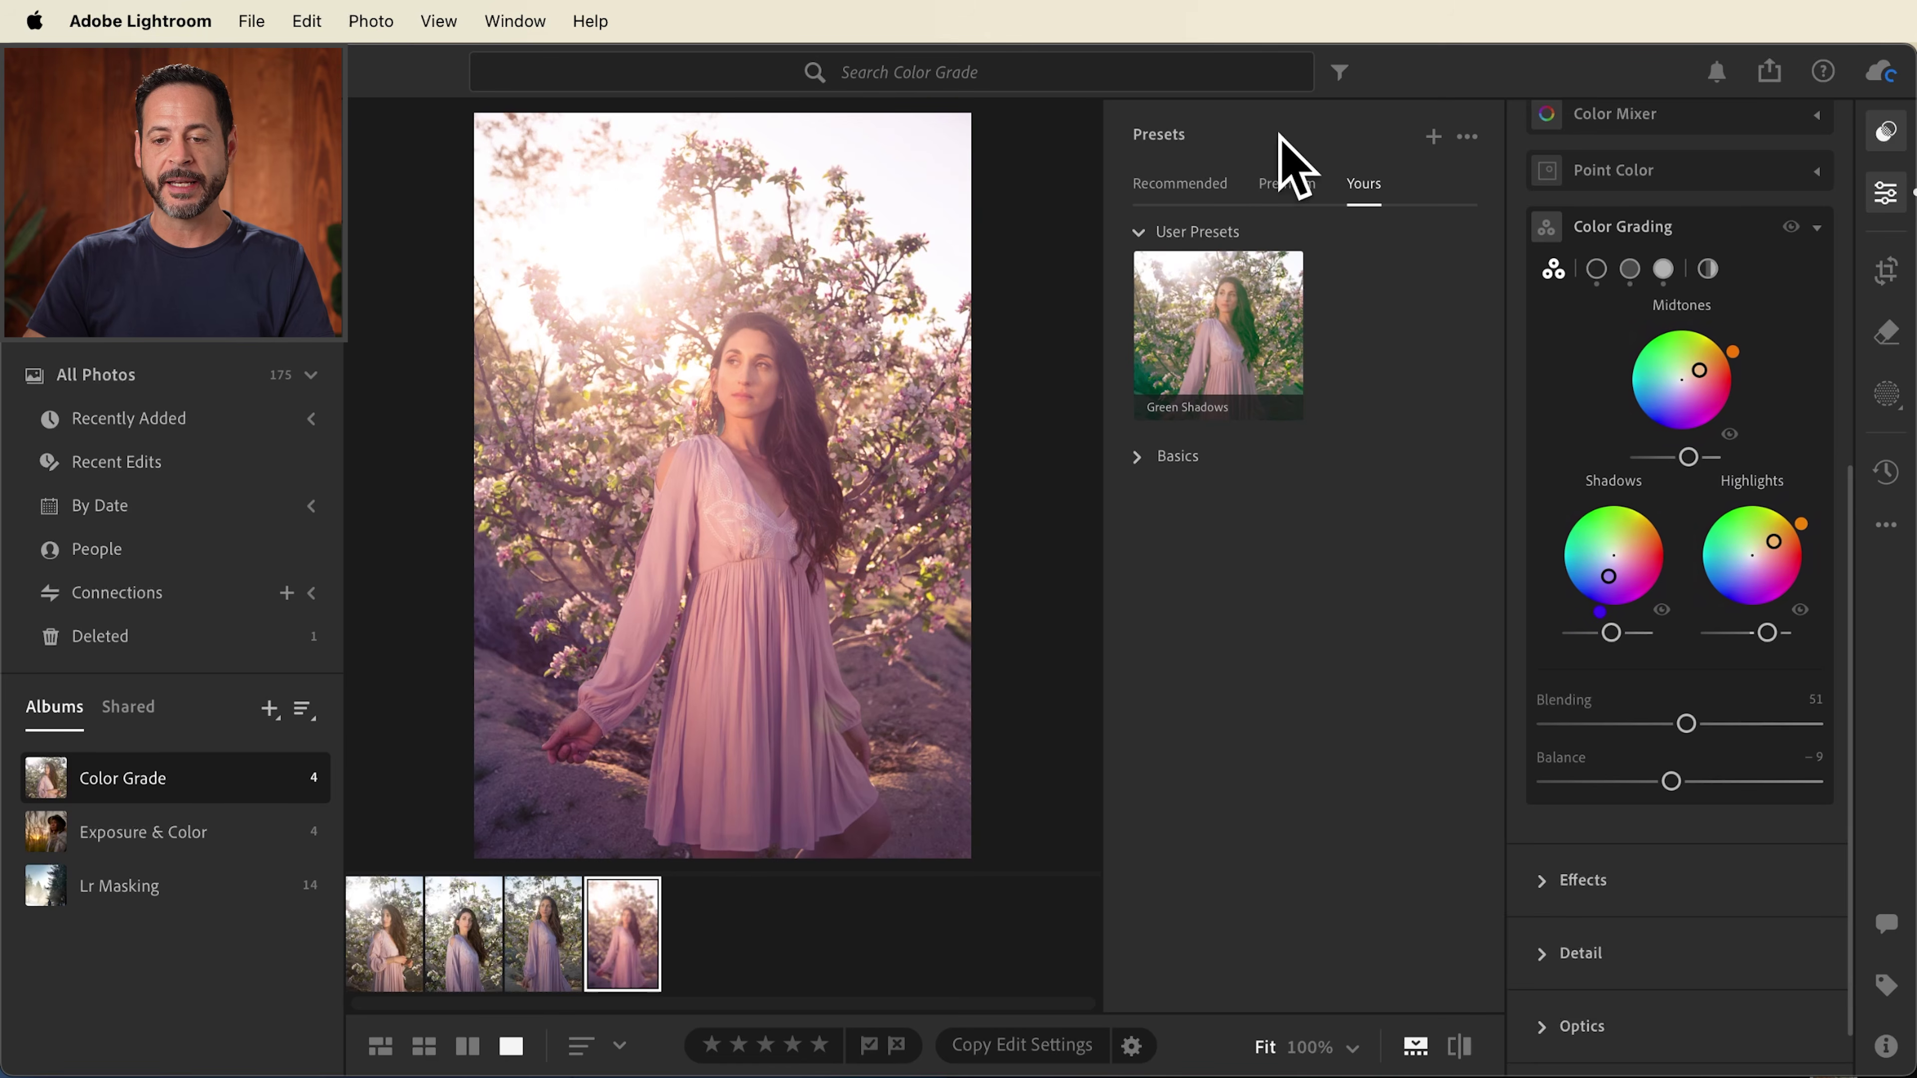
pyautogui.click(1430, 139)
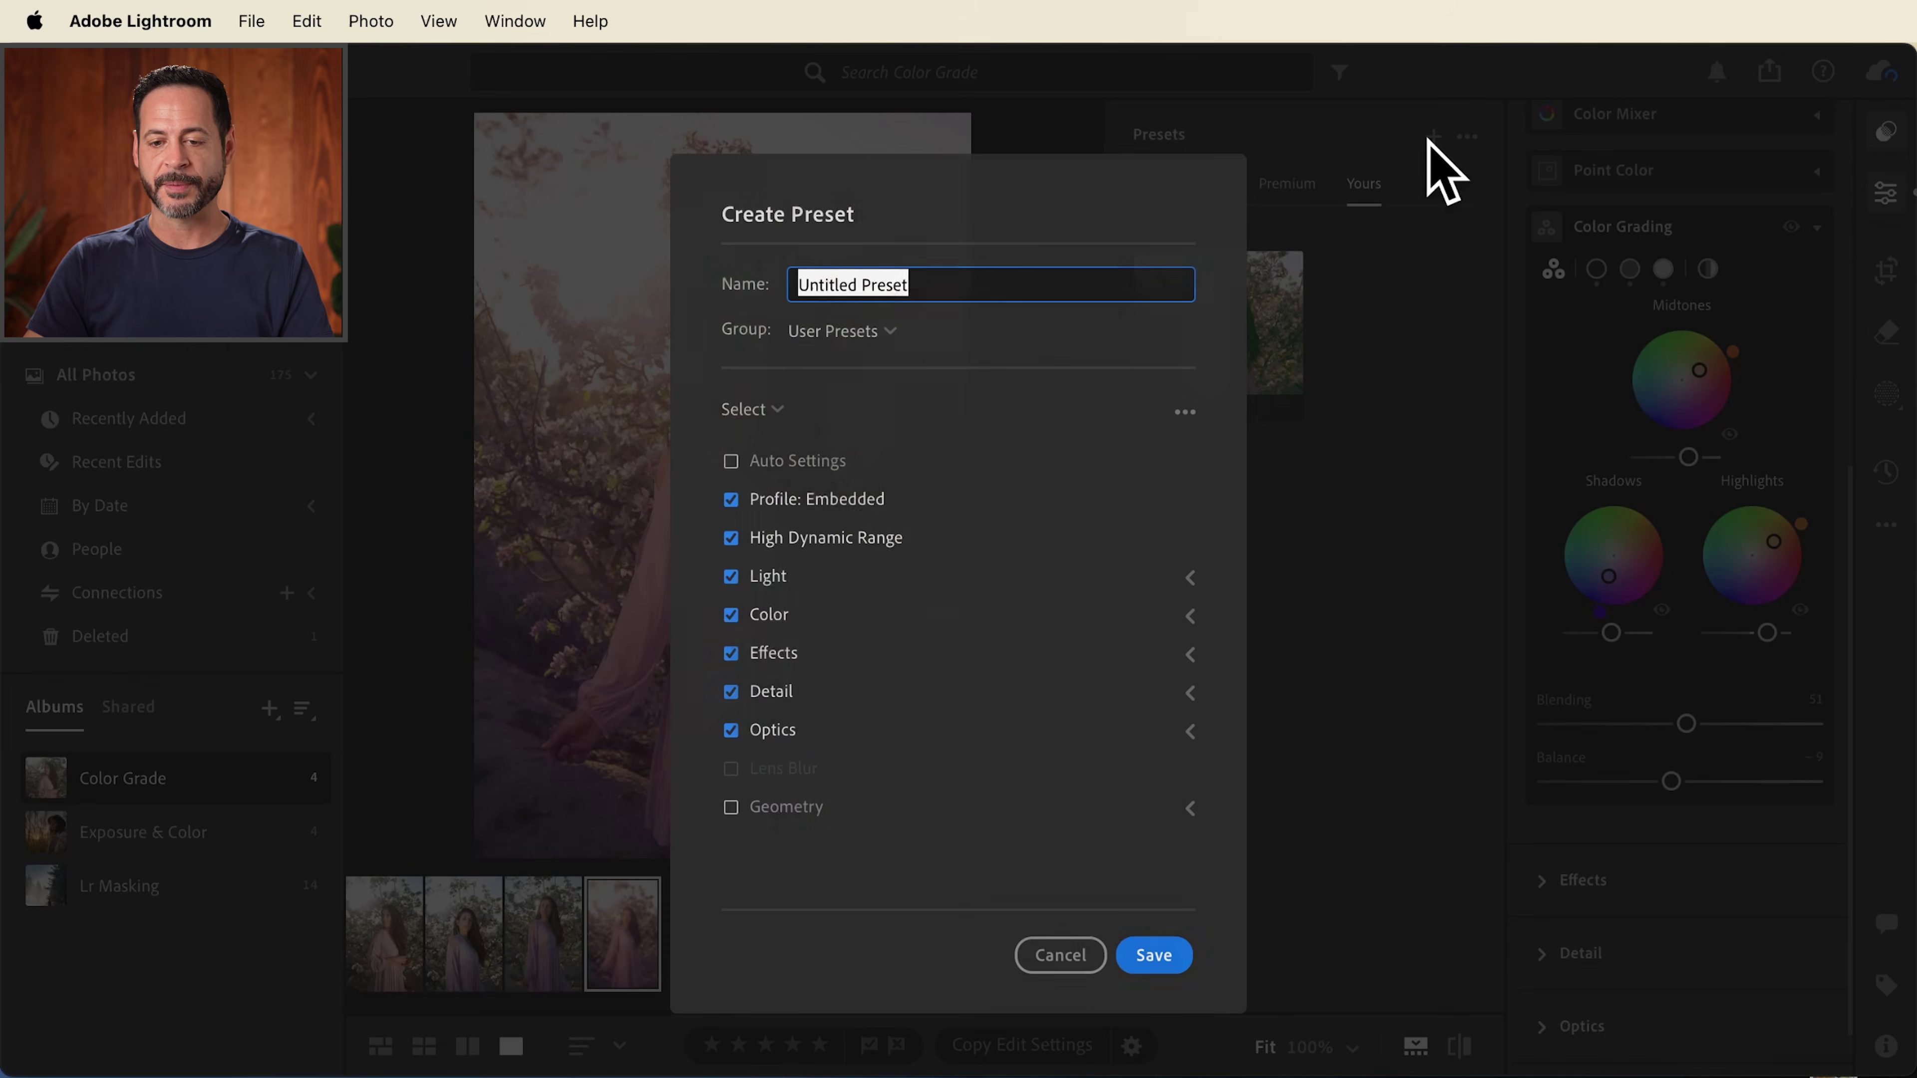
pyautogui.write('Purple Shadows Warm Highlights')
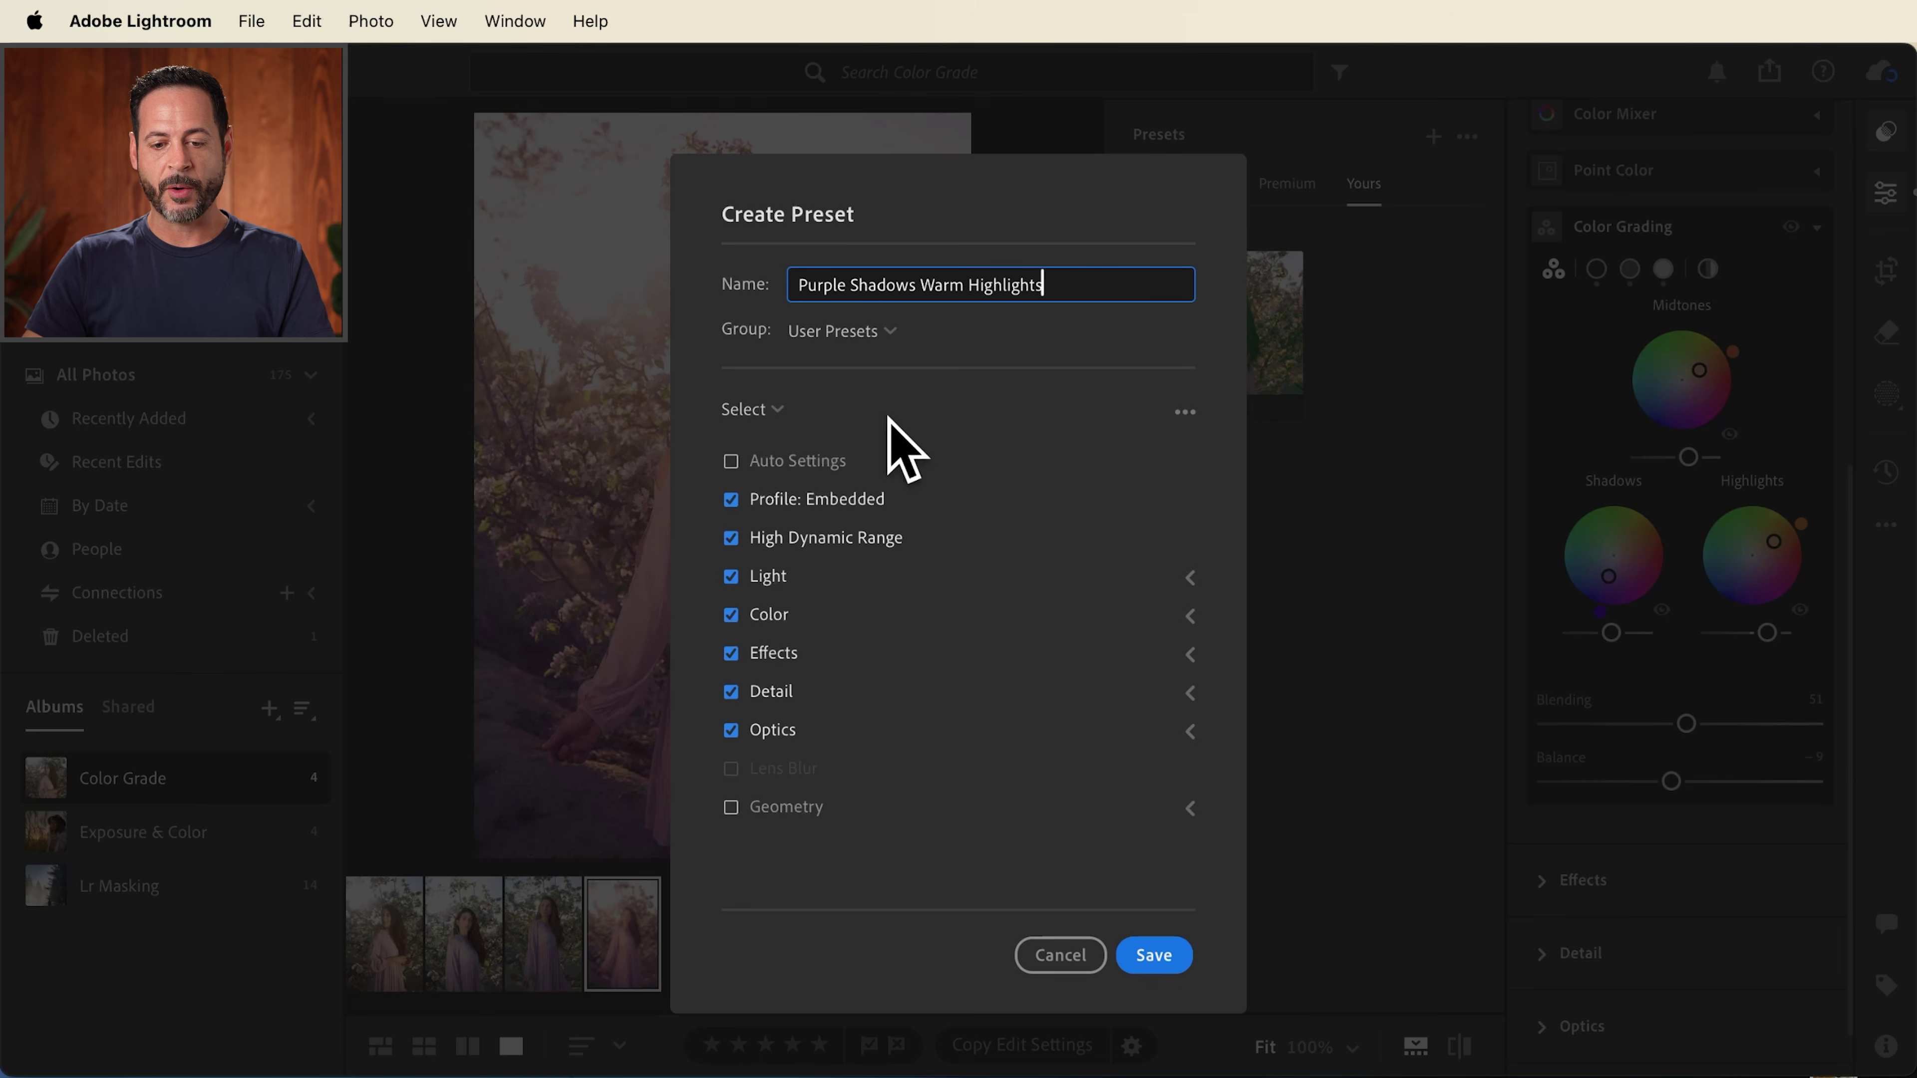
pyautogui.click(730, 499)
pyautogui.click(730, 577)
pyautogui.click(730, 692)
pyautogui.click(730, 730)
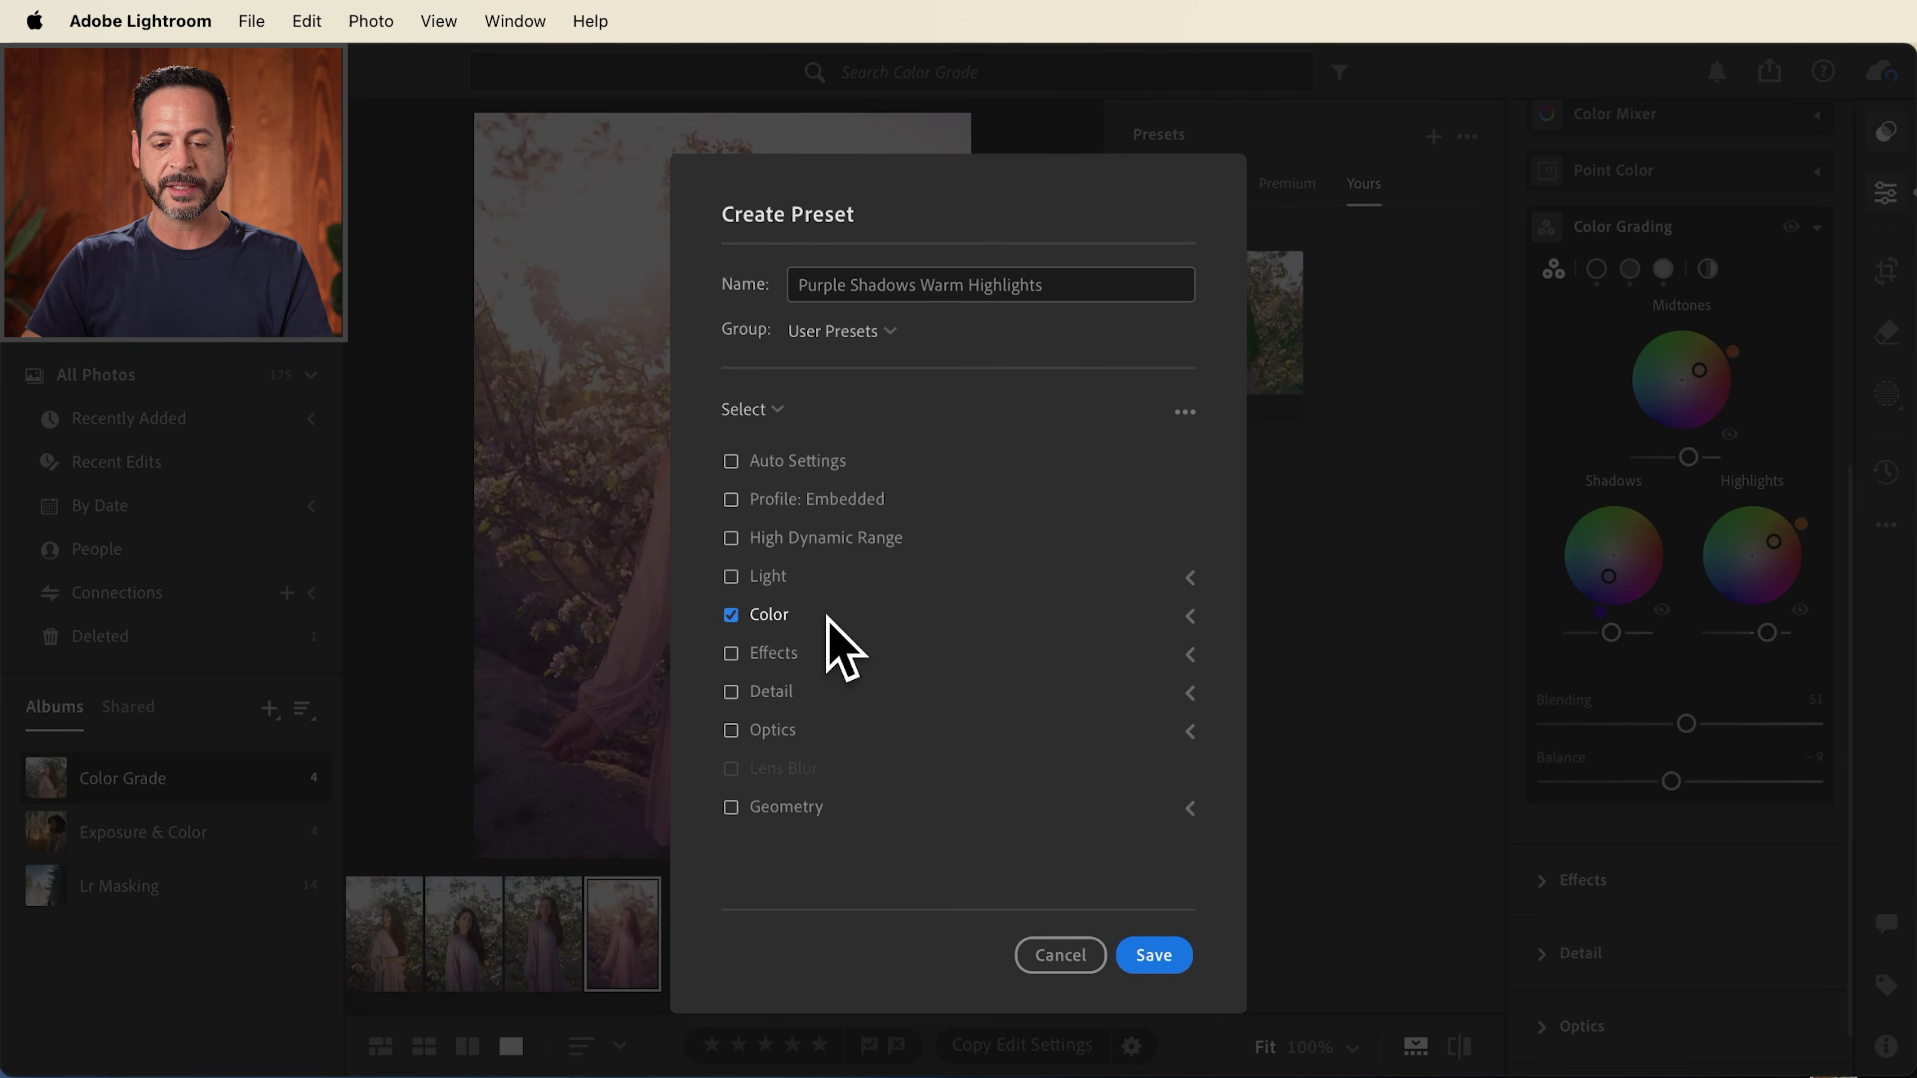
# - Limit the preset's Color settings to Color Grading alone and save it in the User Presets group
pyautogui.click(1191, 616)
pyautogui.scroll(-2, 1195, 613)
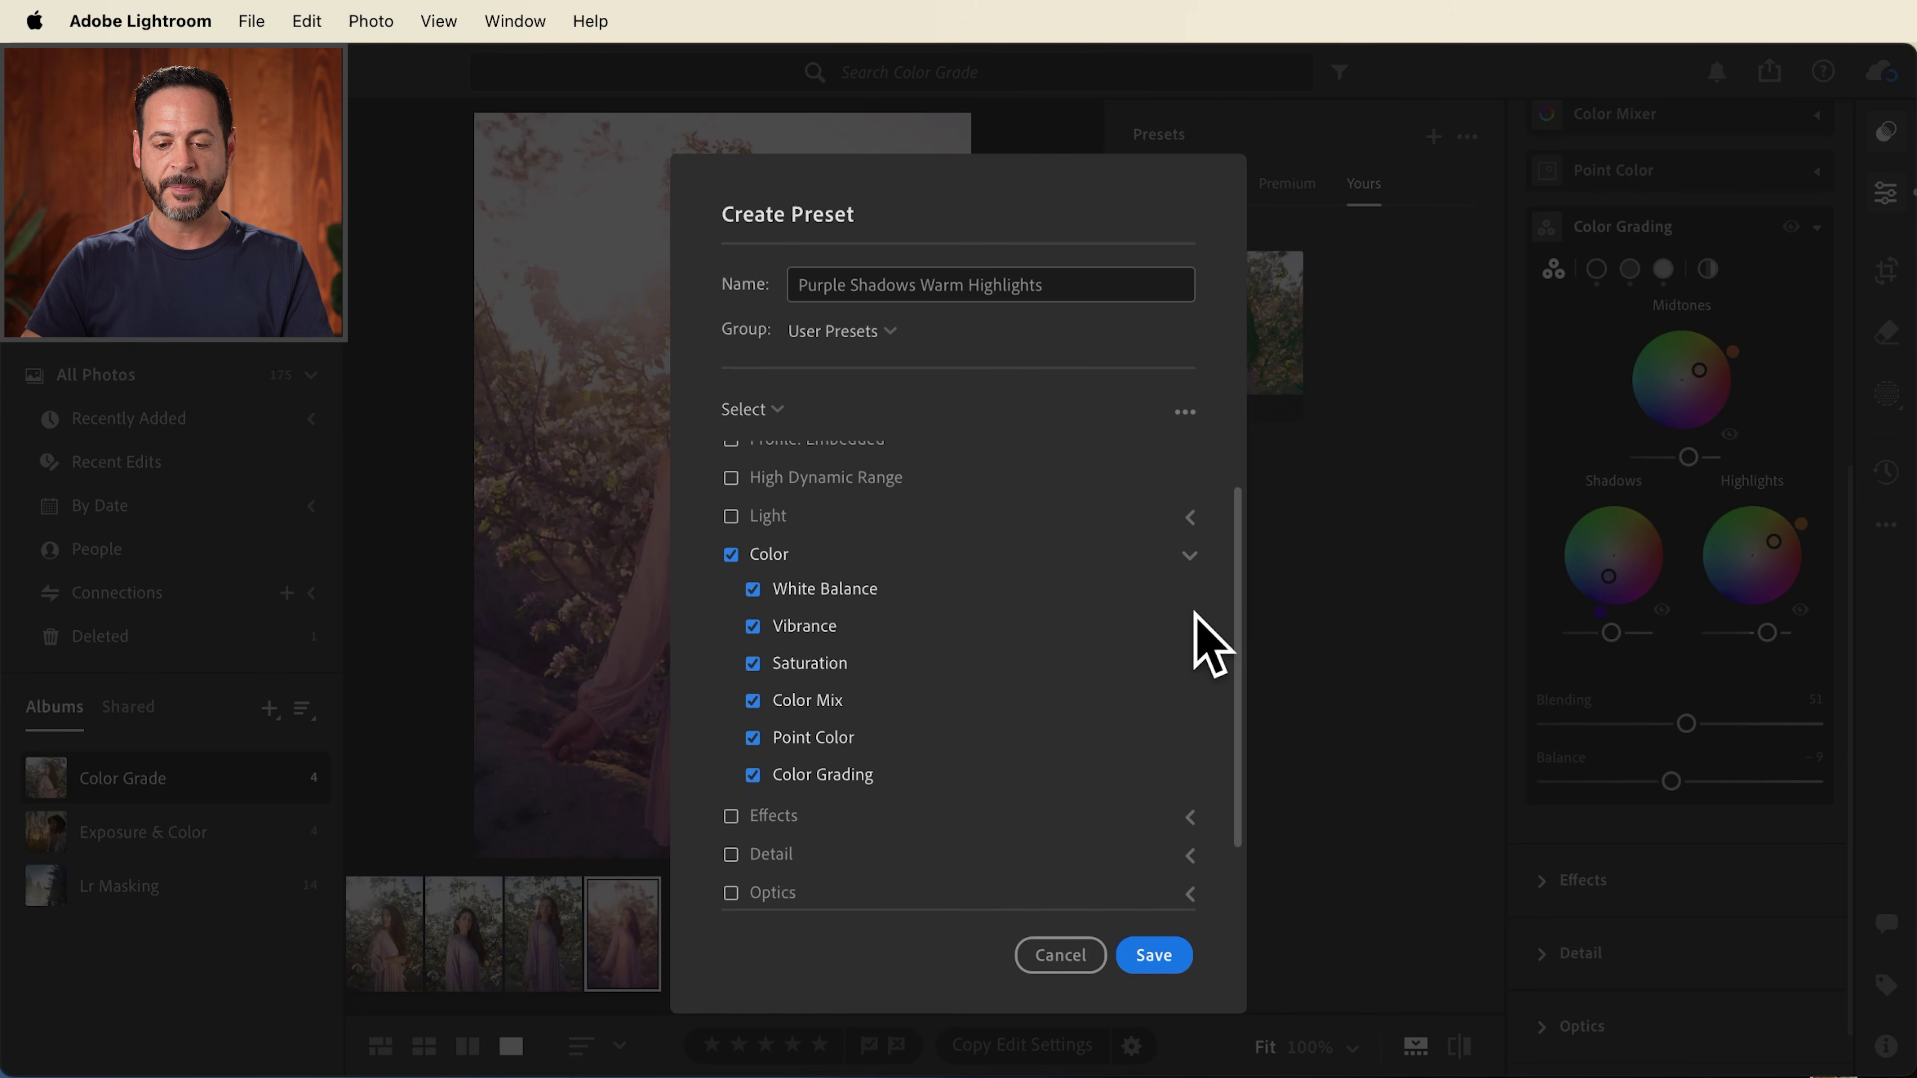
pyautogui.click(753, 590)
pyautogui.click(756, 626)
pyautogui.click(798, 665)
pyautogui.click(801, 703)
pyautogui.click(806, 738)
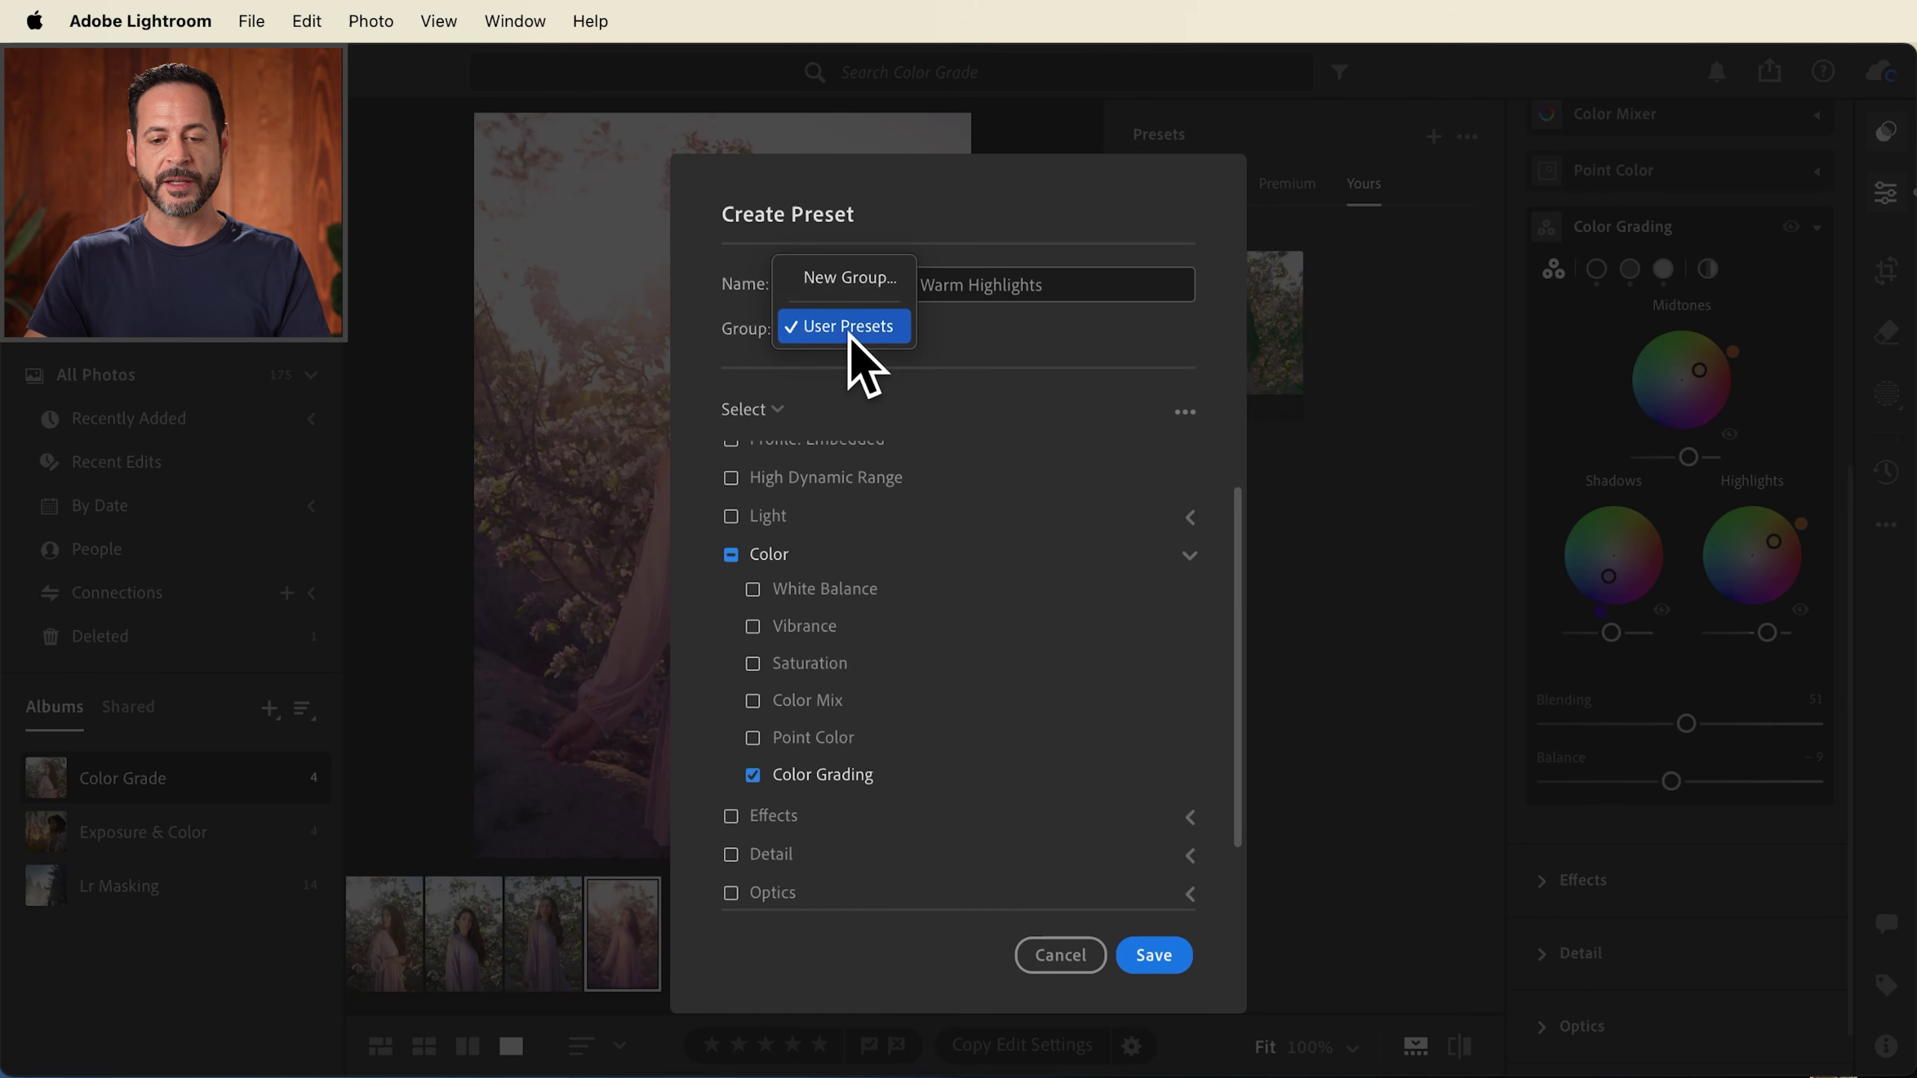
pyautogui.click(1163, 967)
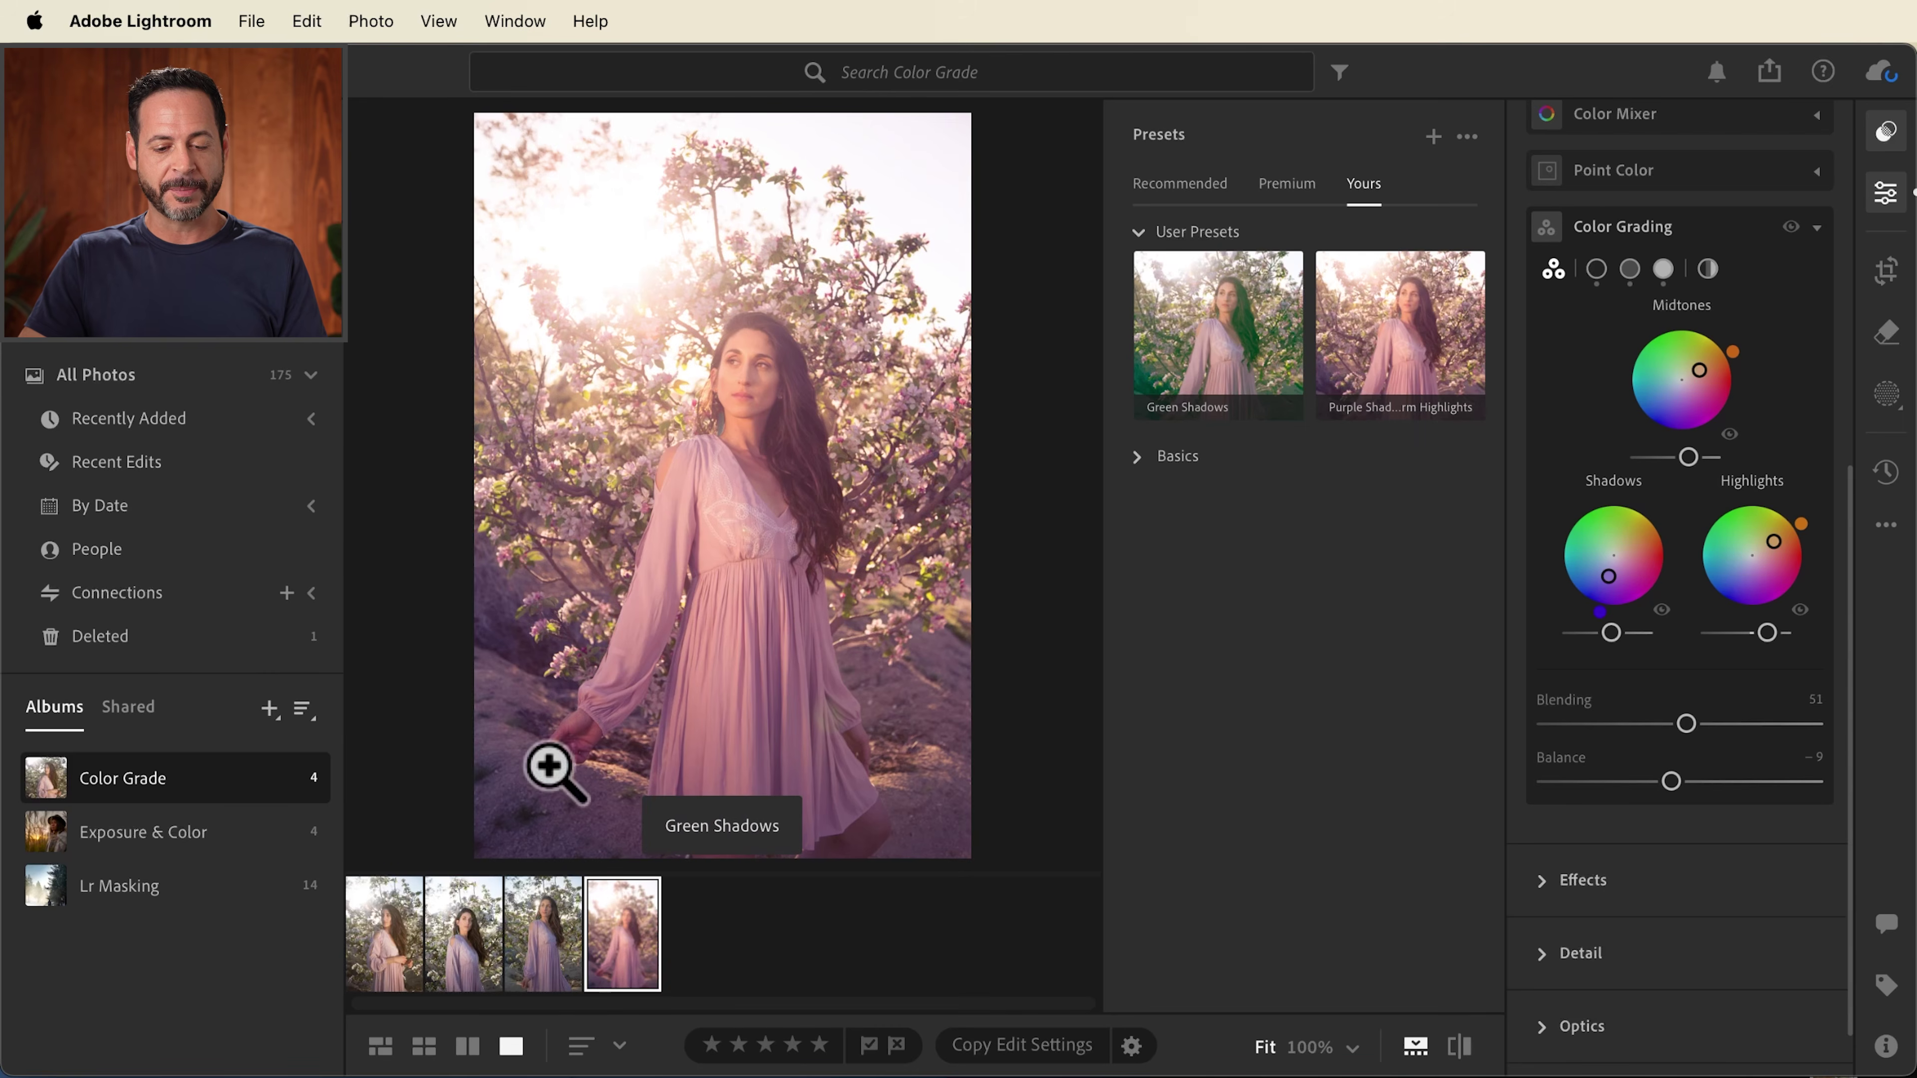
# - Apply the Purple Shadows Warm Highlights preset to the third photo in the album with an Amount of 62
pyautogui.click(554, 936)
pyautogui.click(1411, 370)
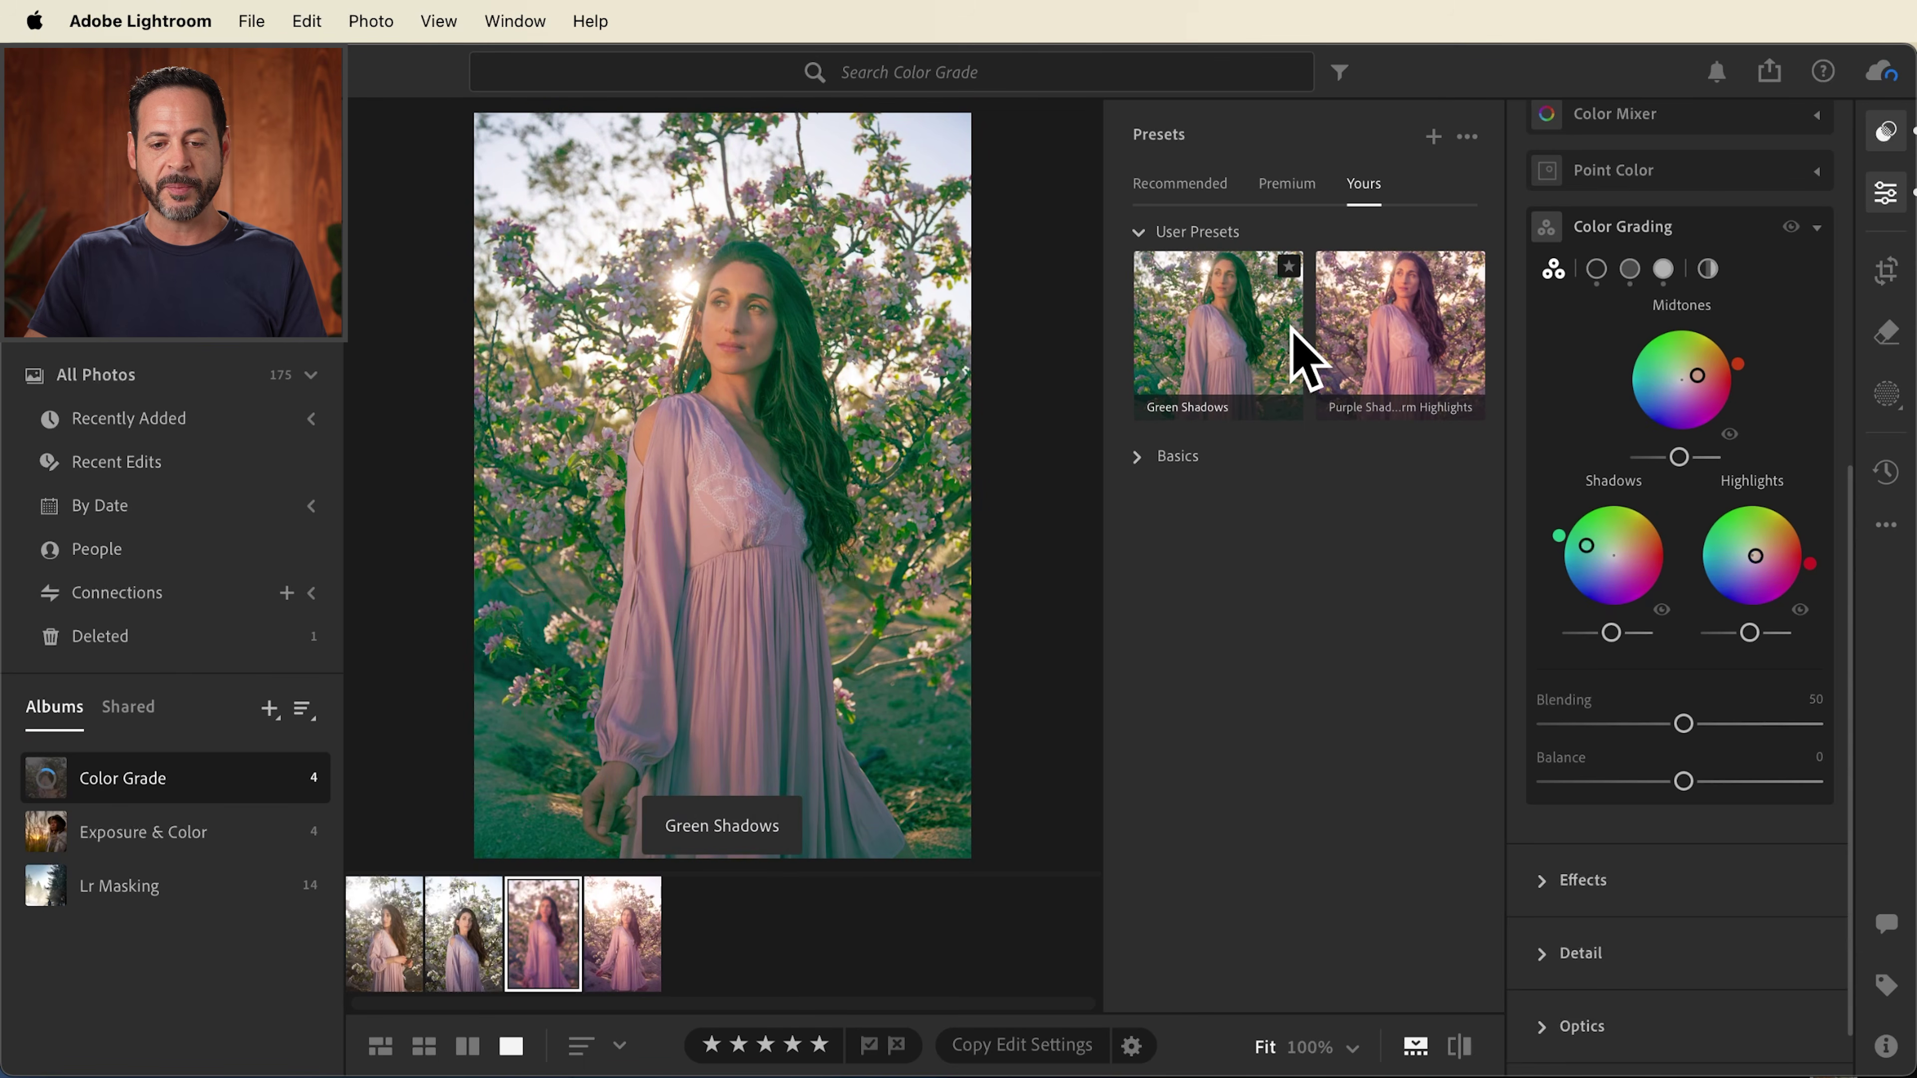
pyautogui.click(1388, 364)
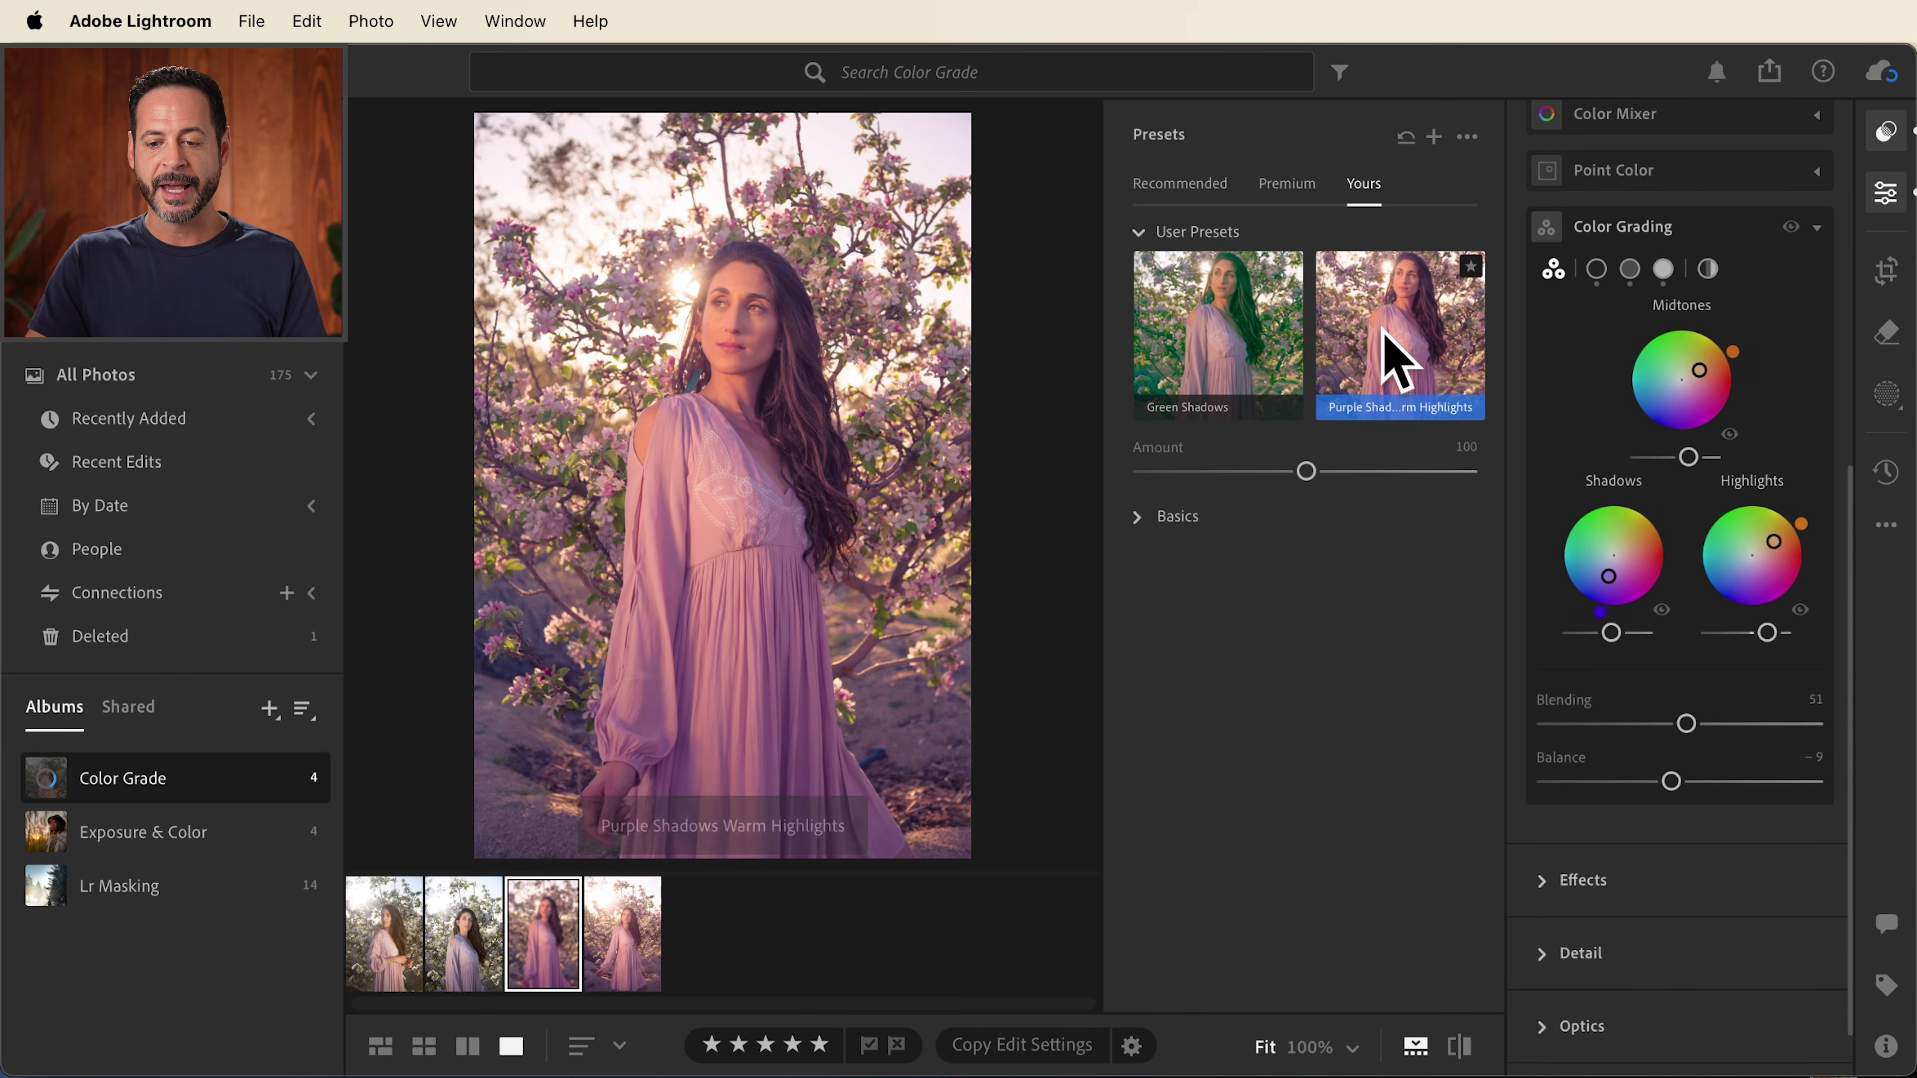
pyautogui.moveTo(1305, 464); pyautogui.dragTo(1243, 471)
# - Apply the Purple Shadows Warm Highlights preset to the fourth photo and set its Amount to 71
pyautogui.click(637, 913)
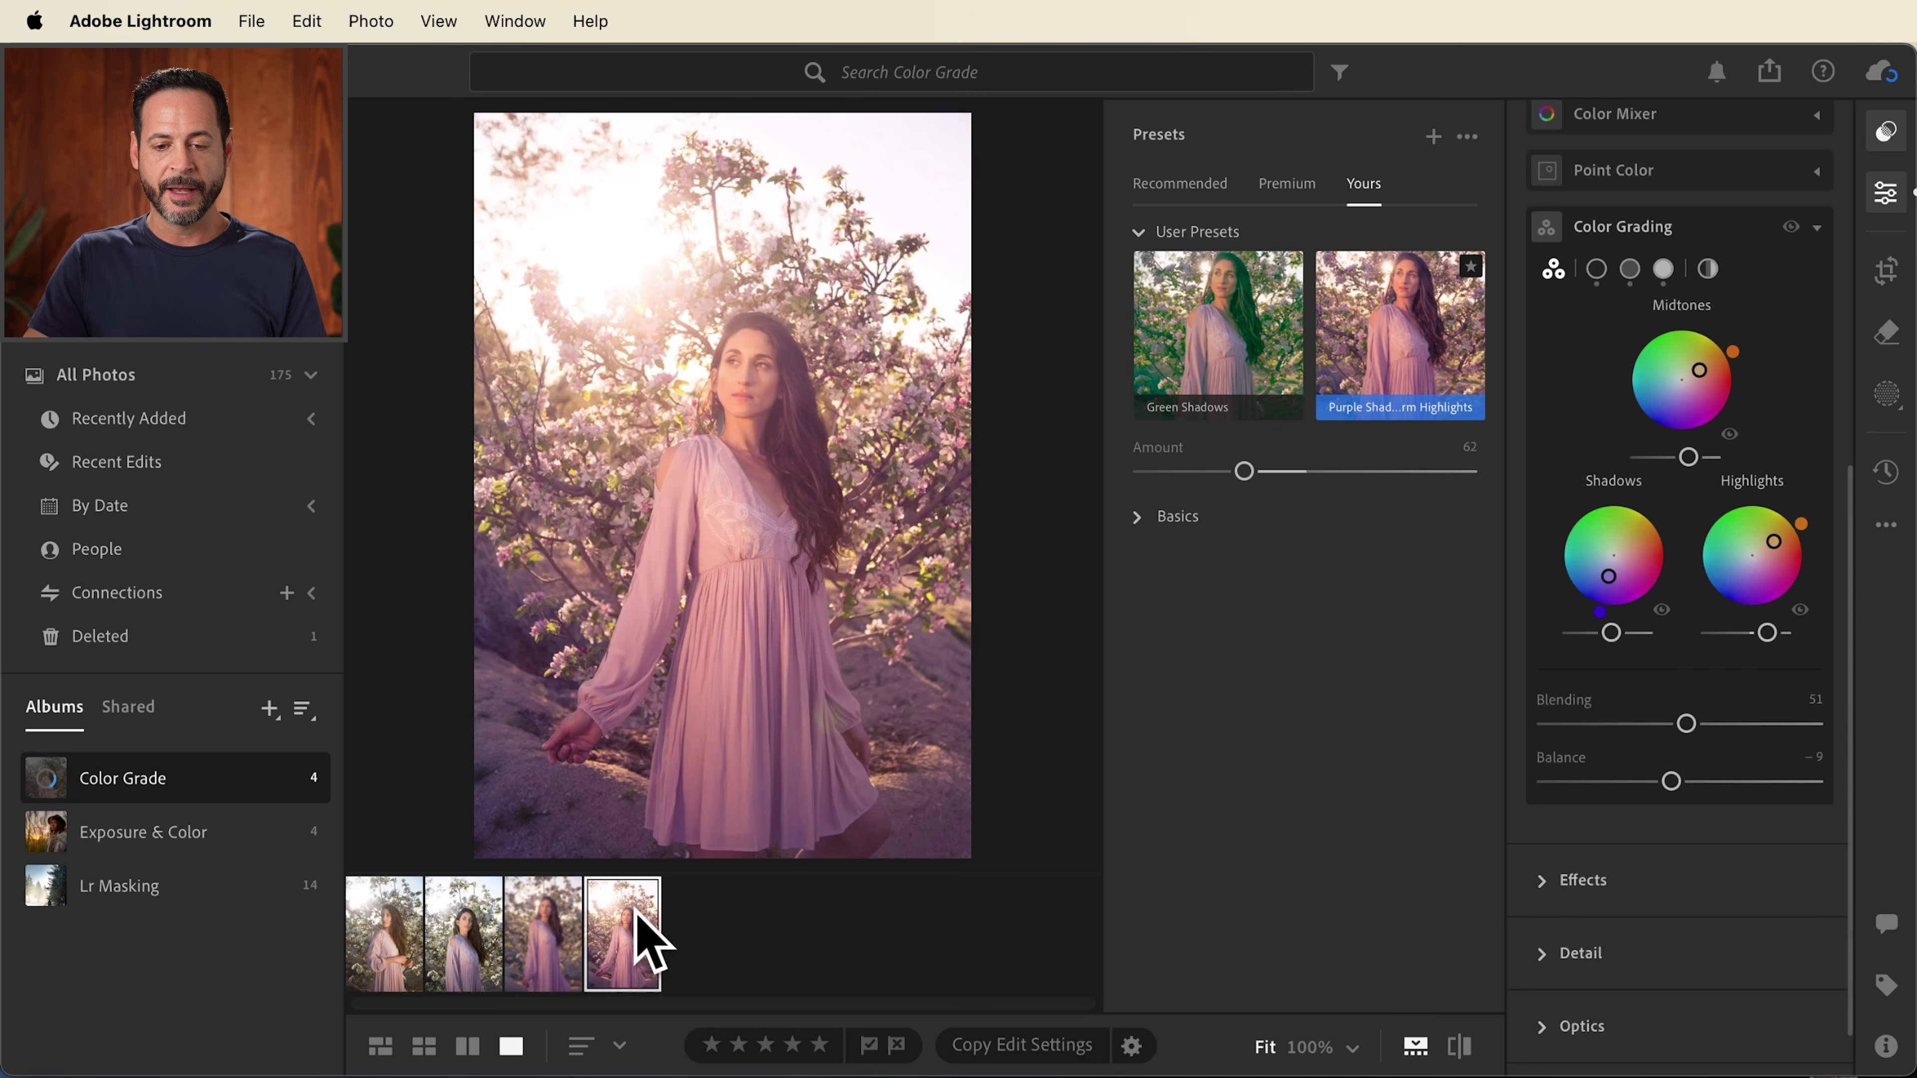
pyautogui.click(1396, 374)
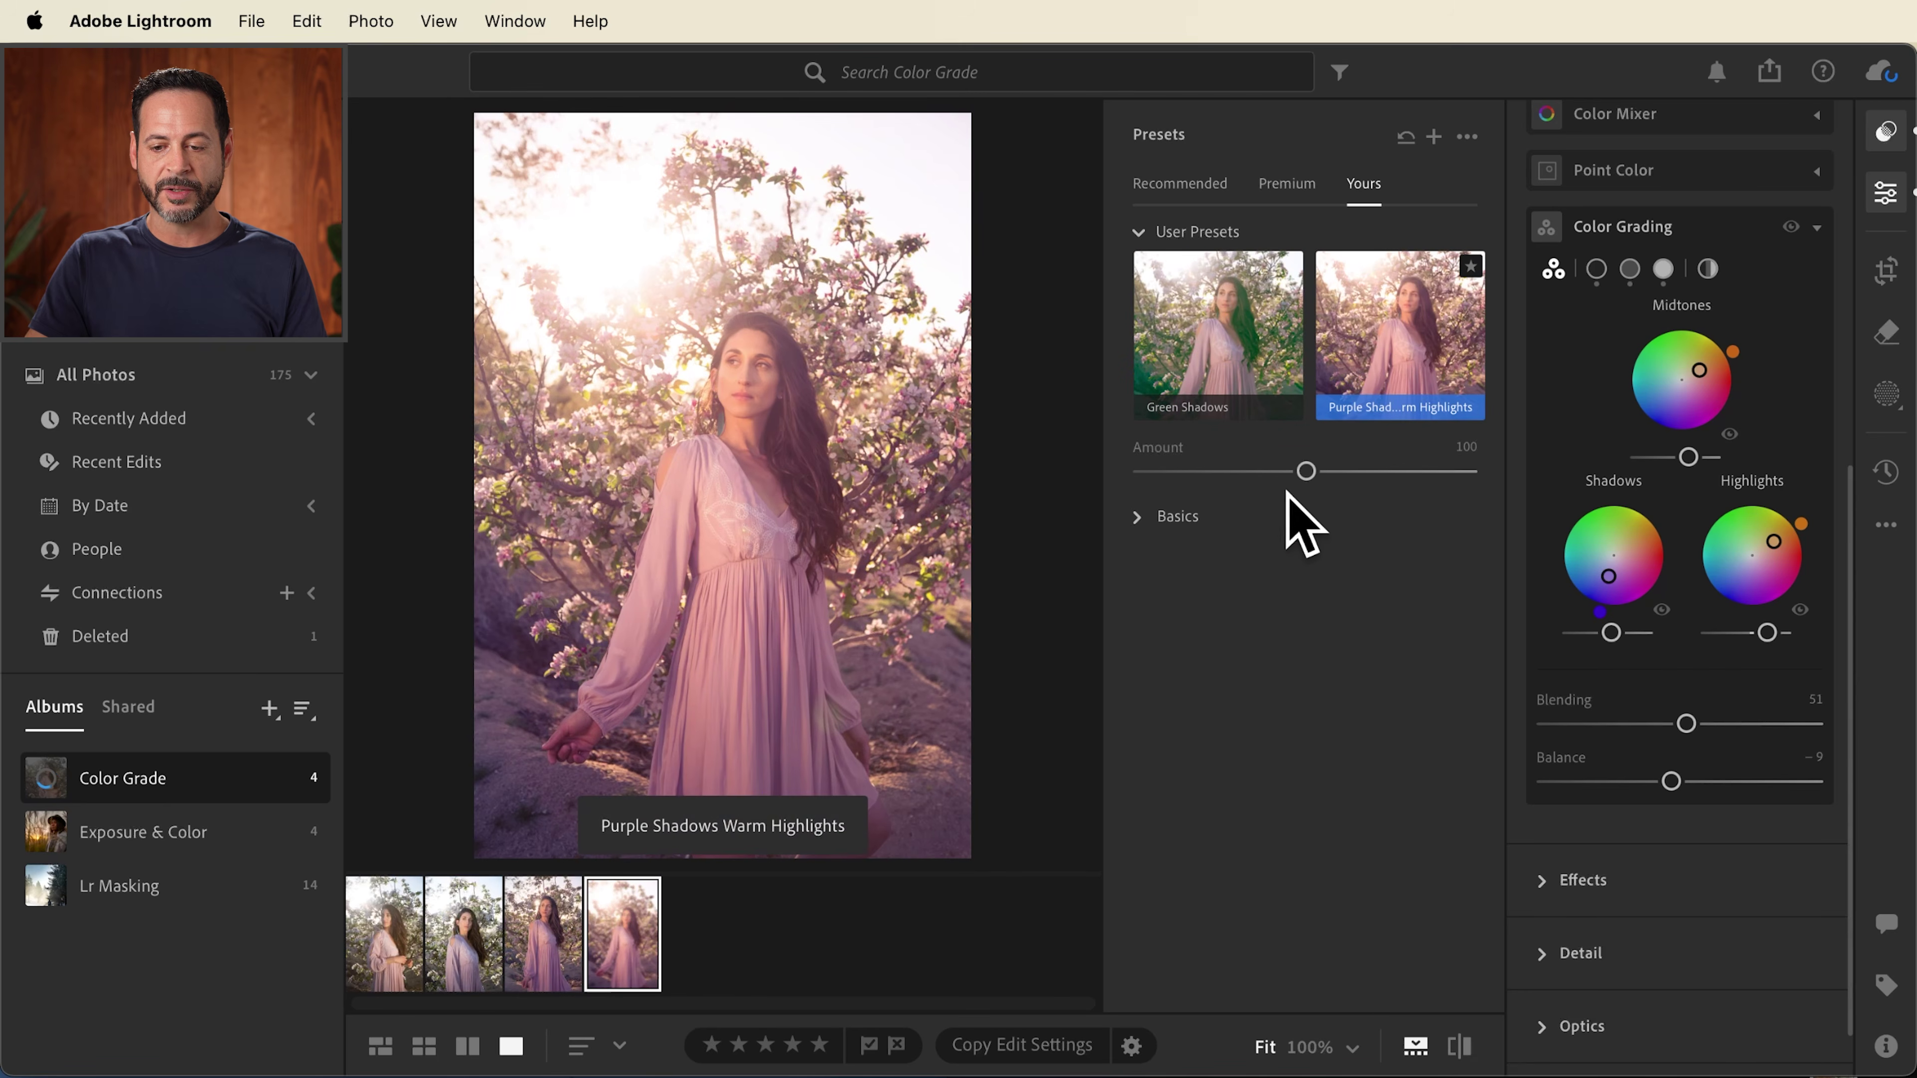
pyautogui.moveTo(1304, 471); pyautogui.dragTo(1268, 472)
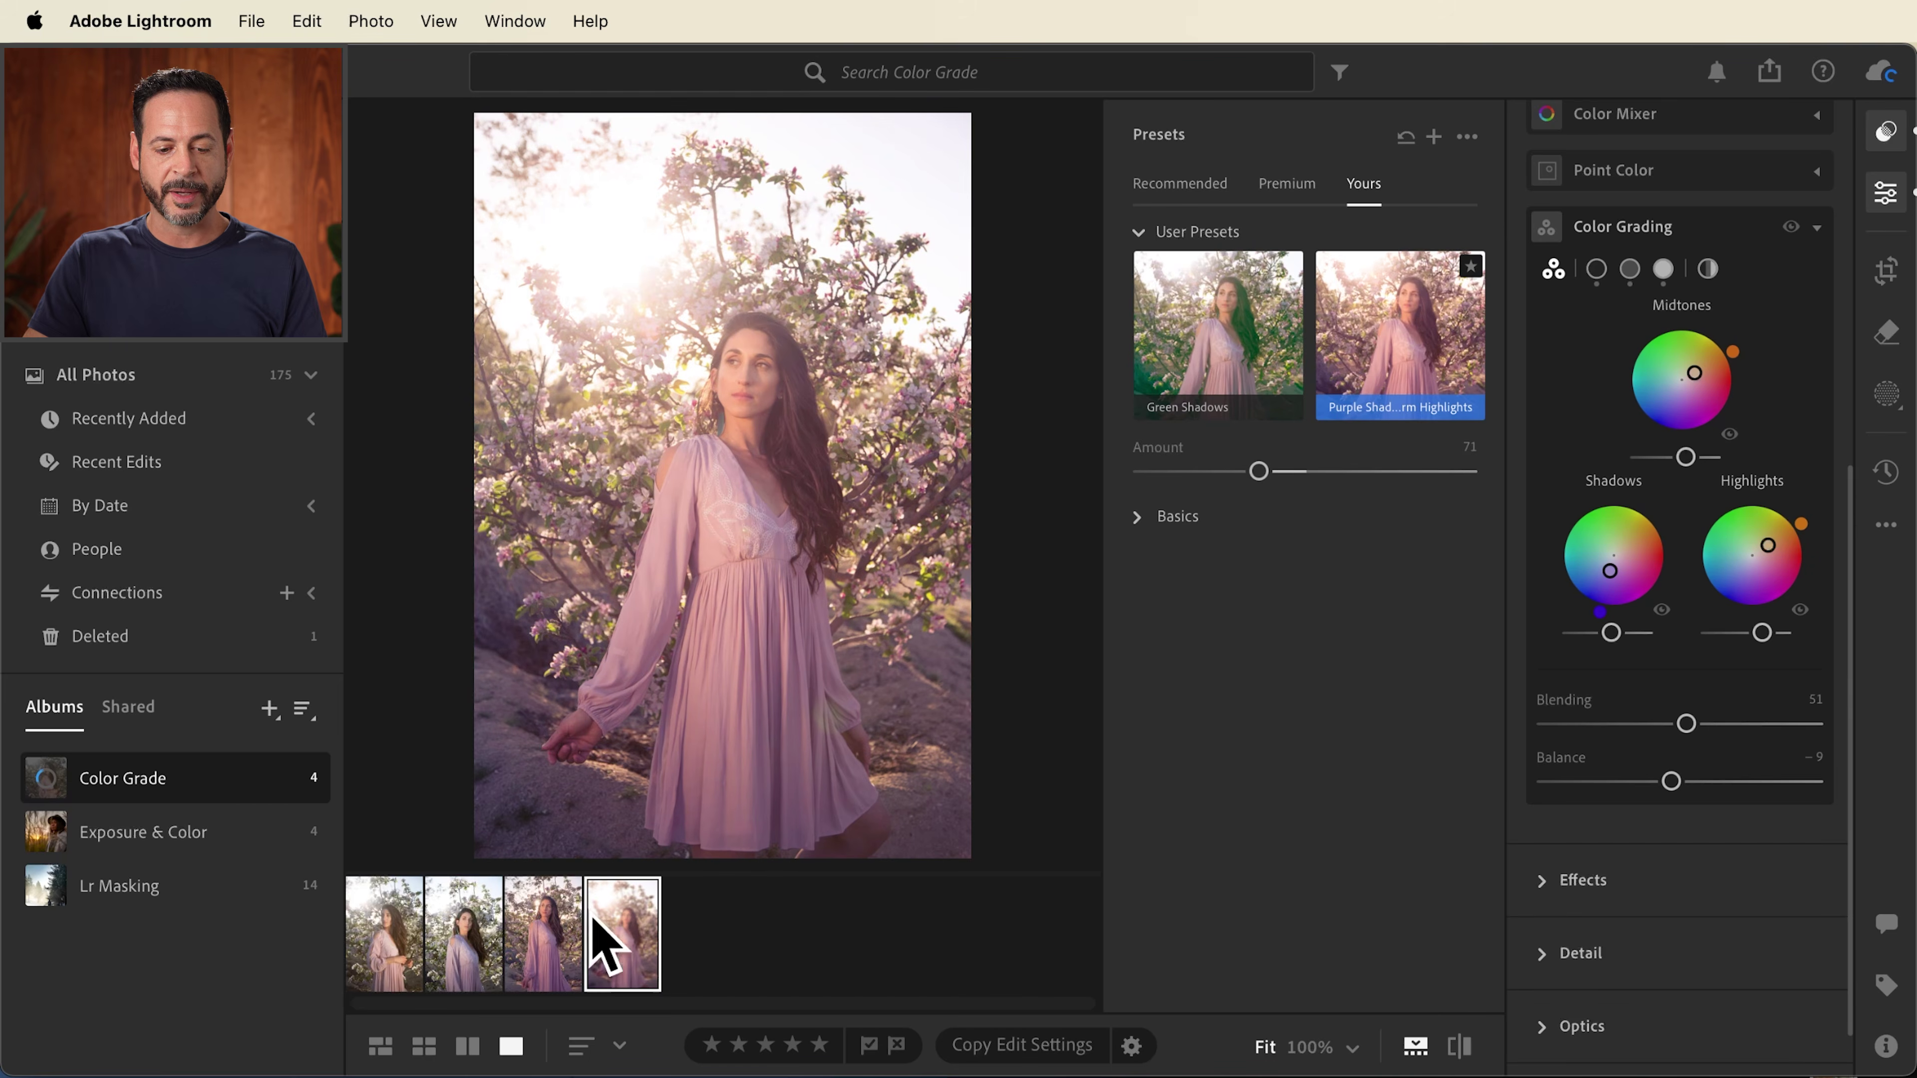
# - Apply the Purple Shadows Warm Highlights preset to the second photo and set its Amount to 64
pyautogui.click(479, 939)
pyautogui.click(1366, 370)
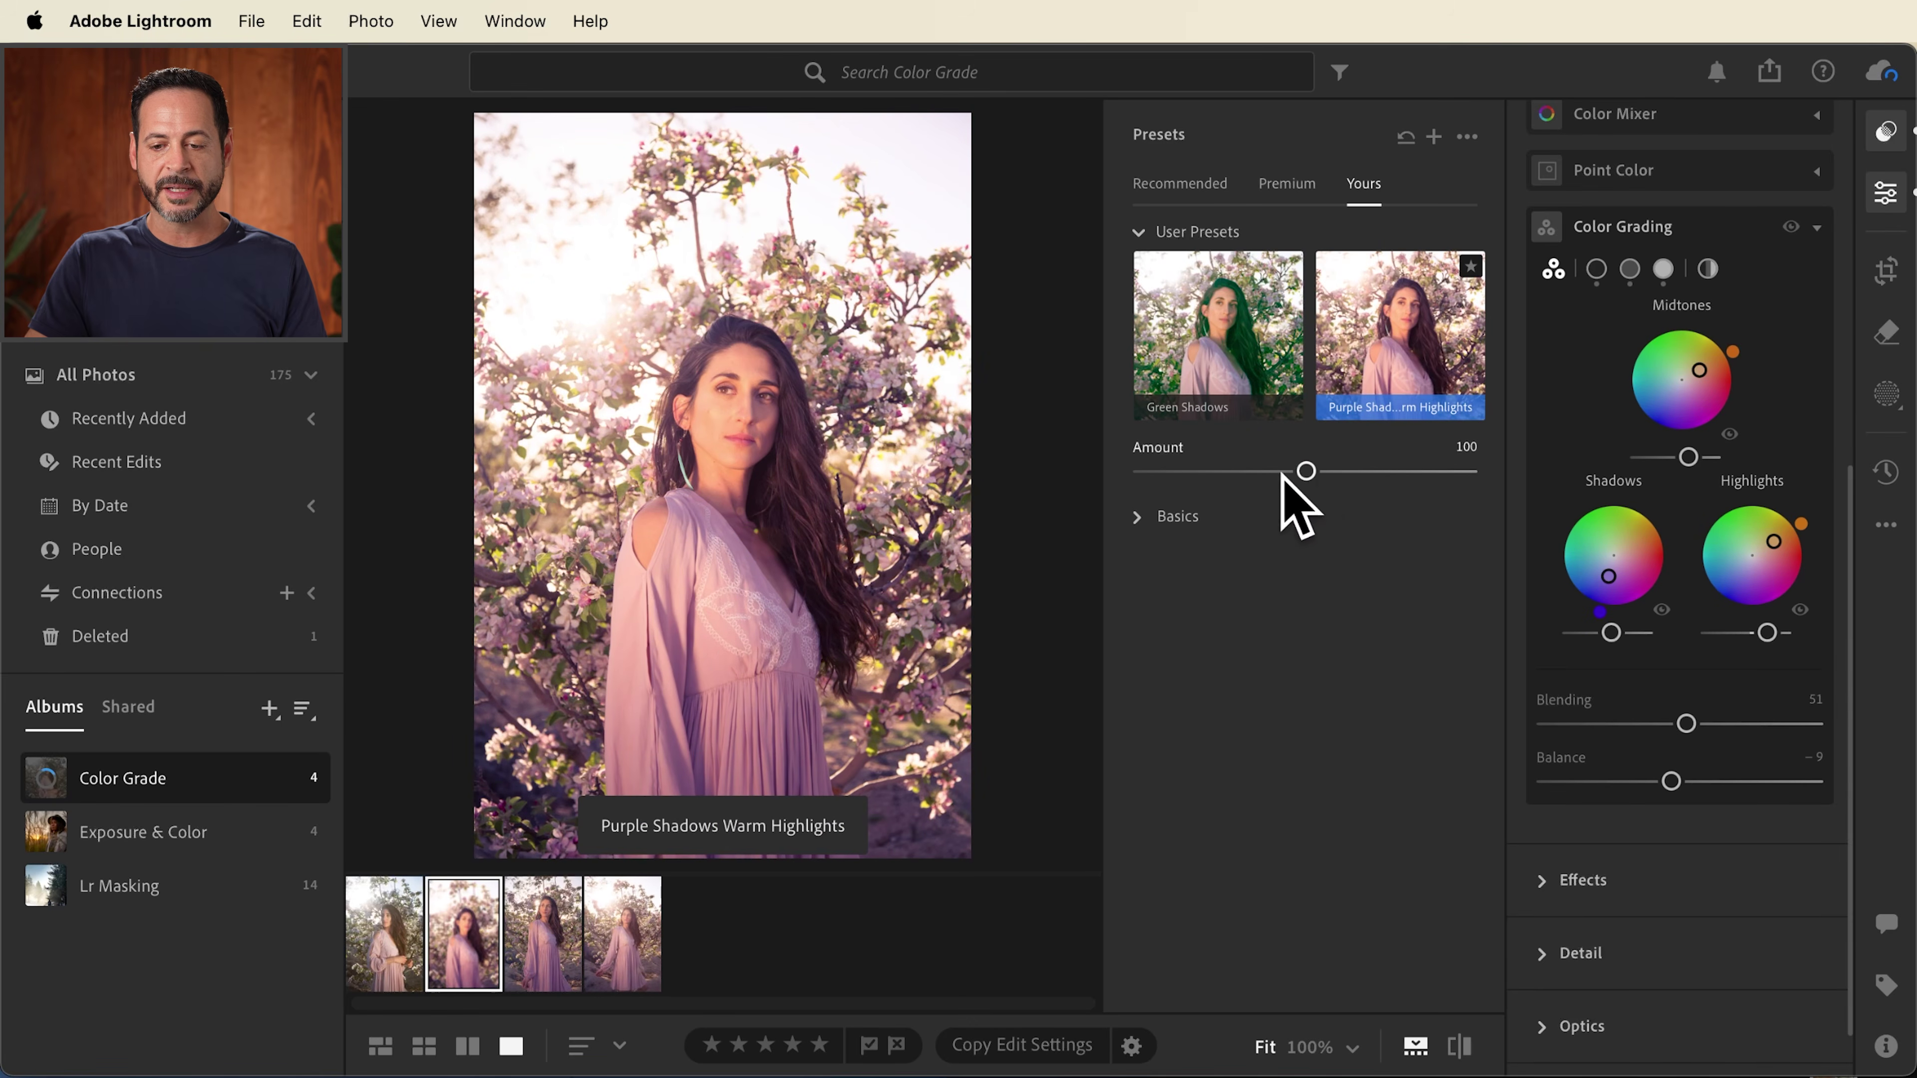
pyautogui.moveTo(1297, 472); pyautogui.dragTo(1245, 471)
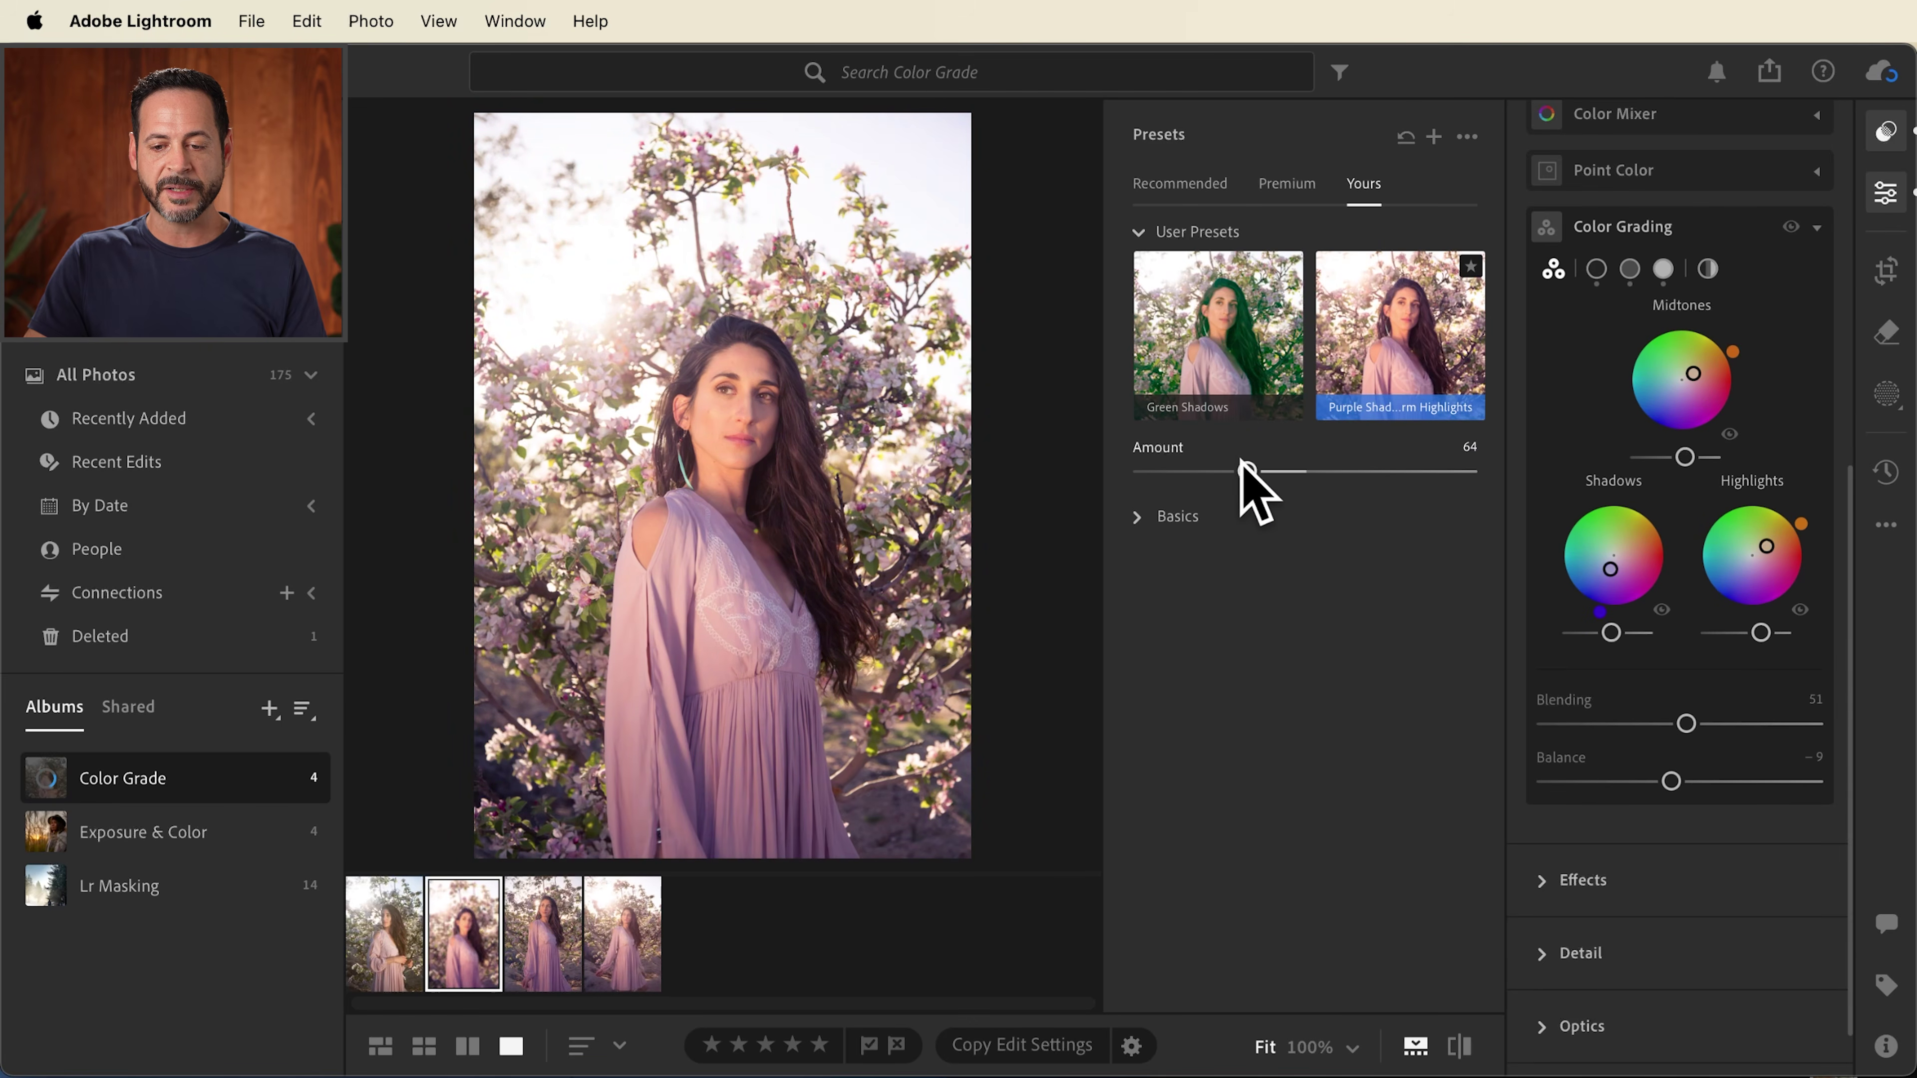
# - Apply the Purple Shadows Warm Highlights preset to the first photo and set its Amount to 66
pyautogui.click(404, 933)
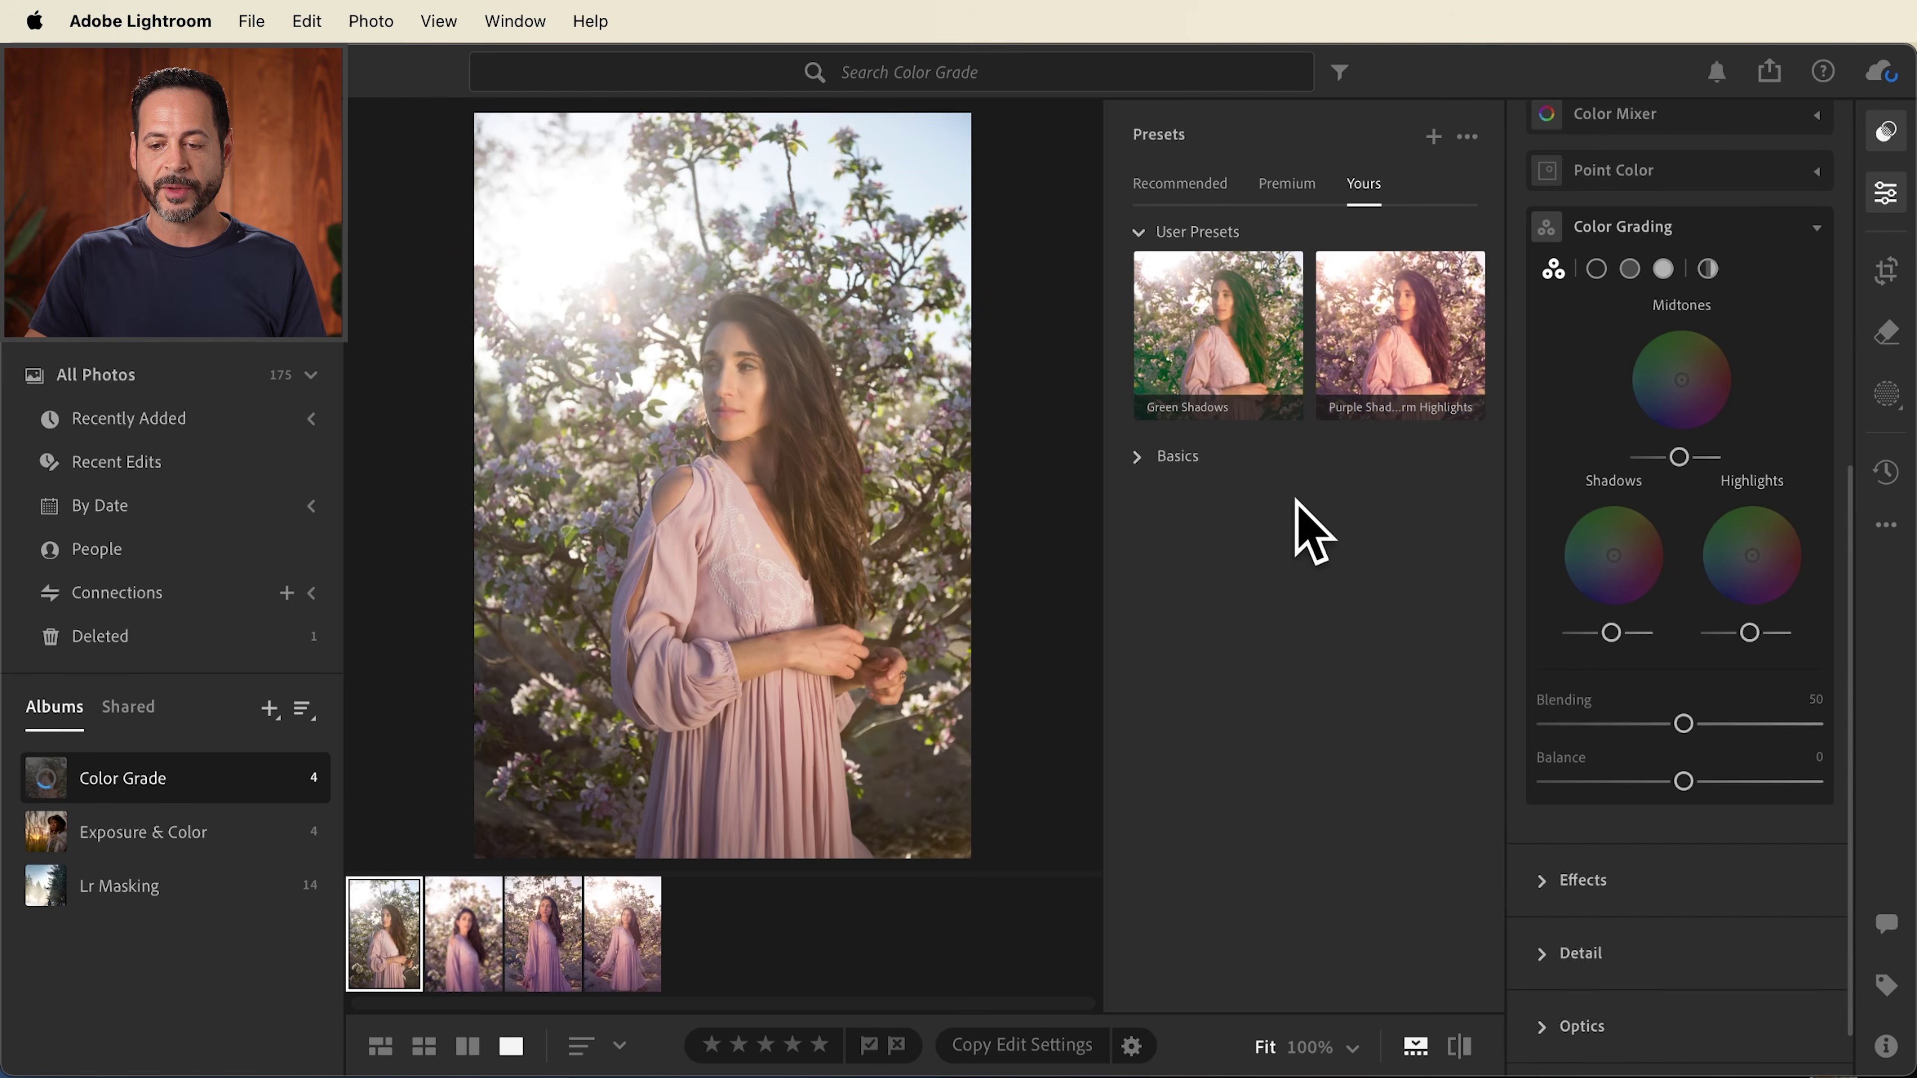
pyautogui.click(1399, 370)
pyautogui.moveTo(1305, 471); pyautogui.dragTo(1252, 467)
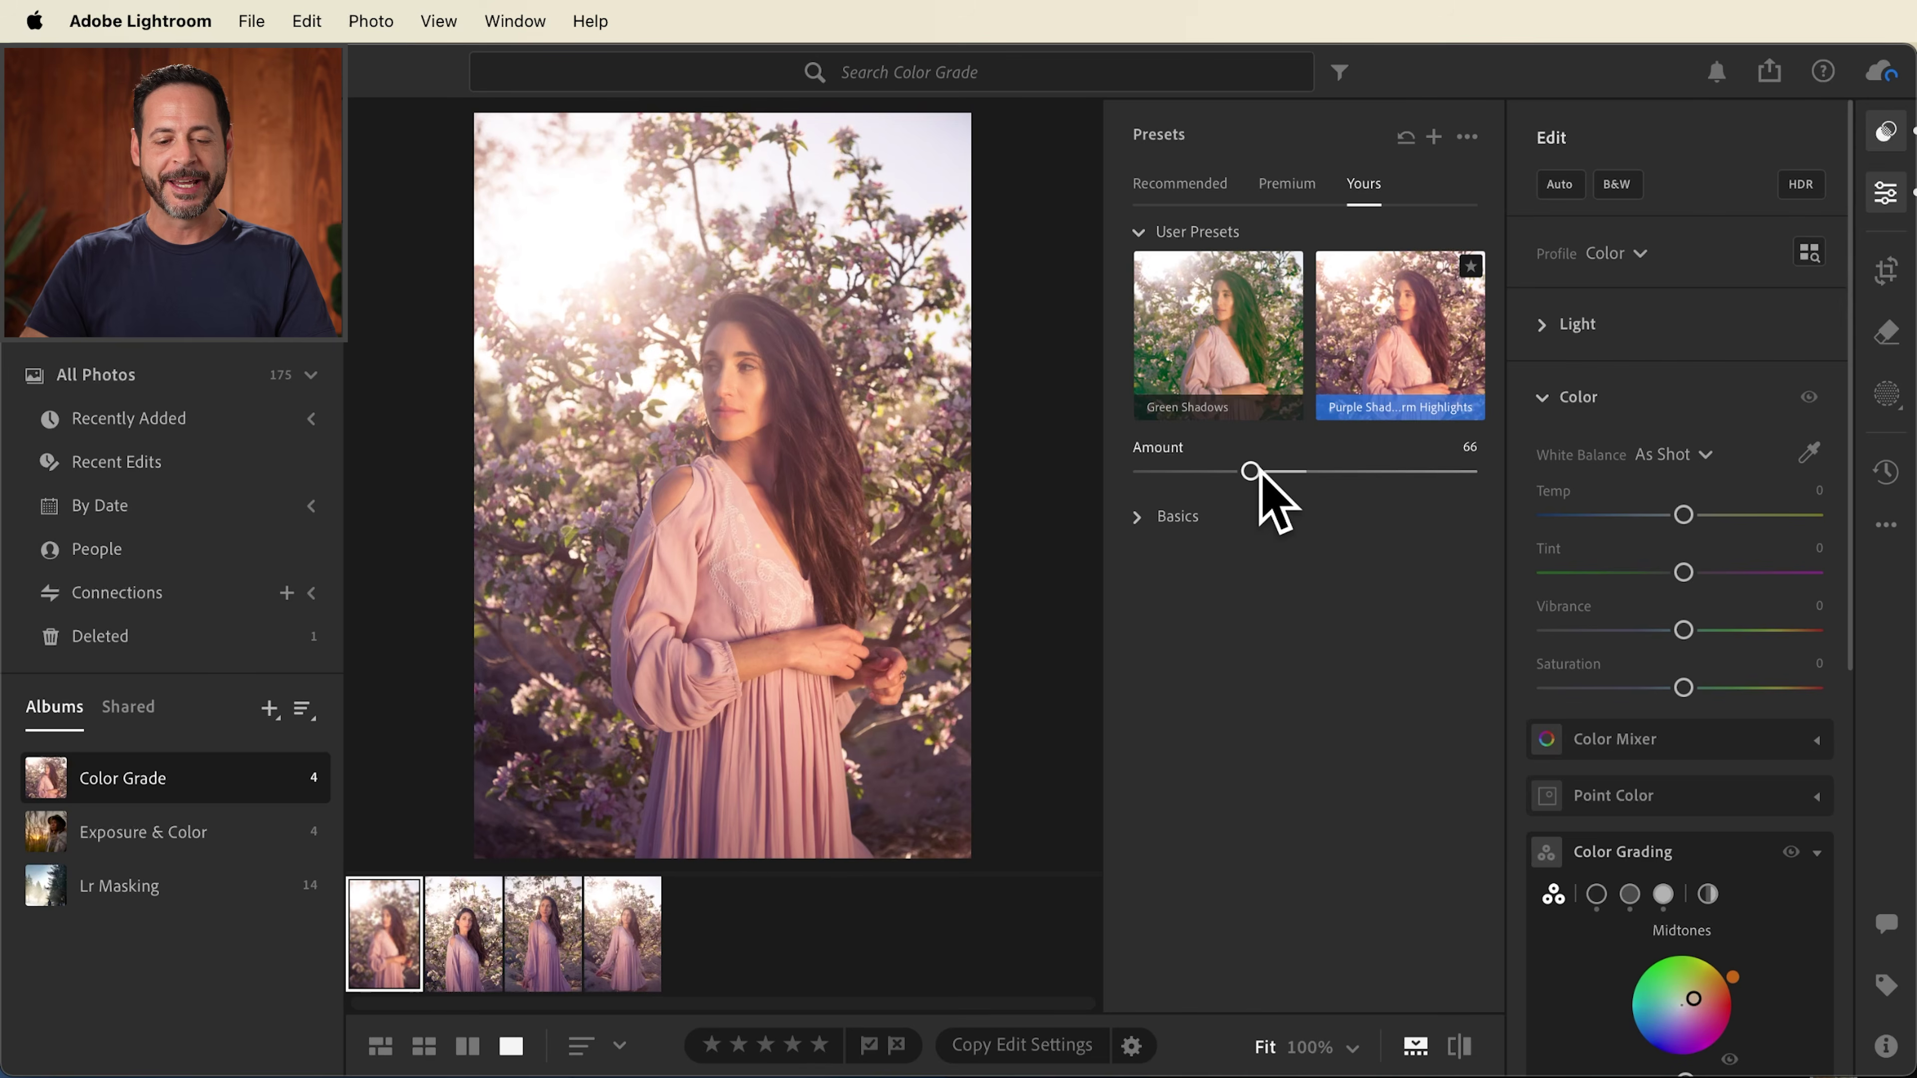
# - Review the graded look across all four photos in the album, ending on the first one
pyautogui.click(453, 945)
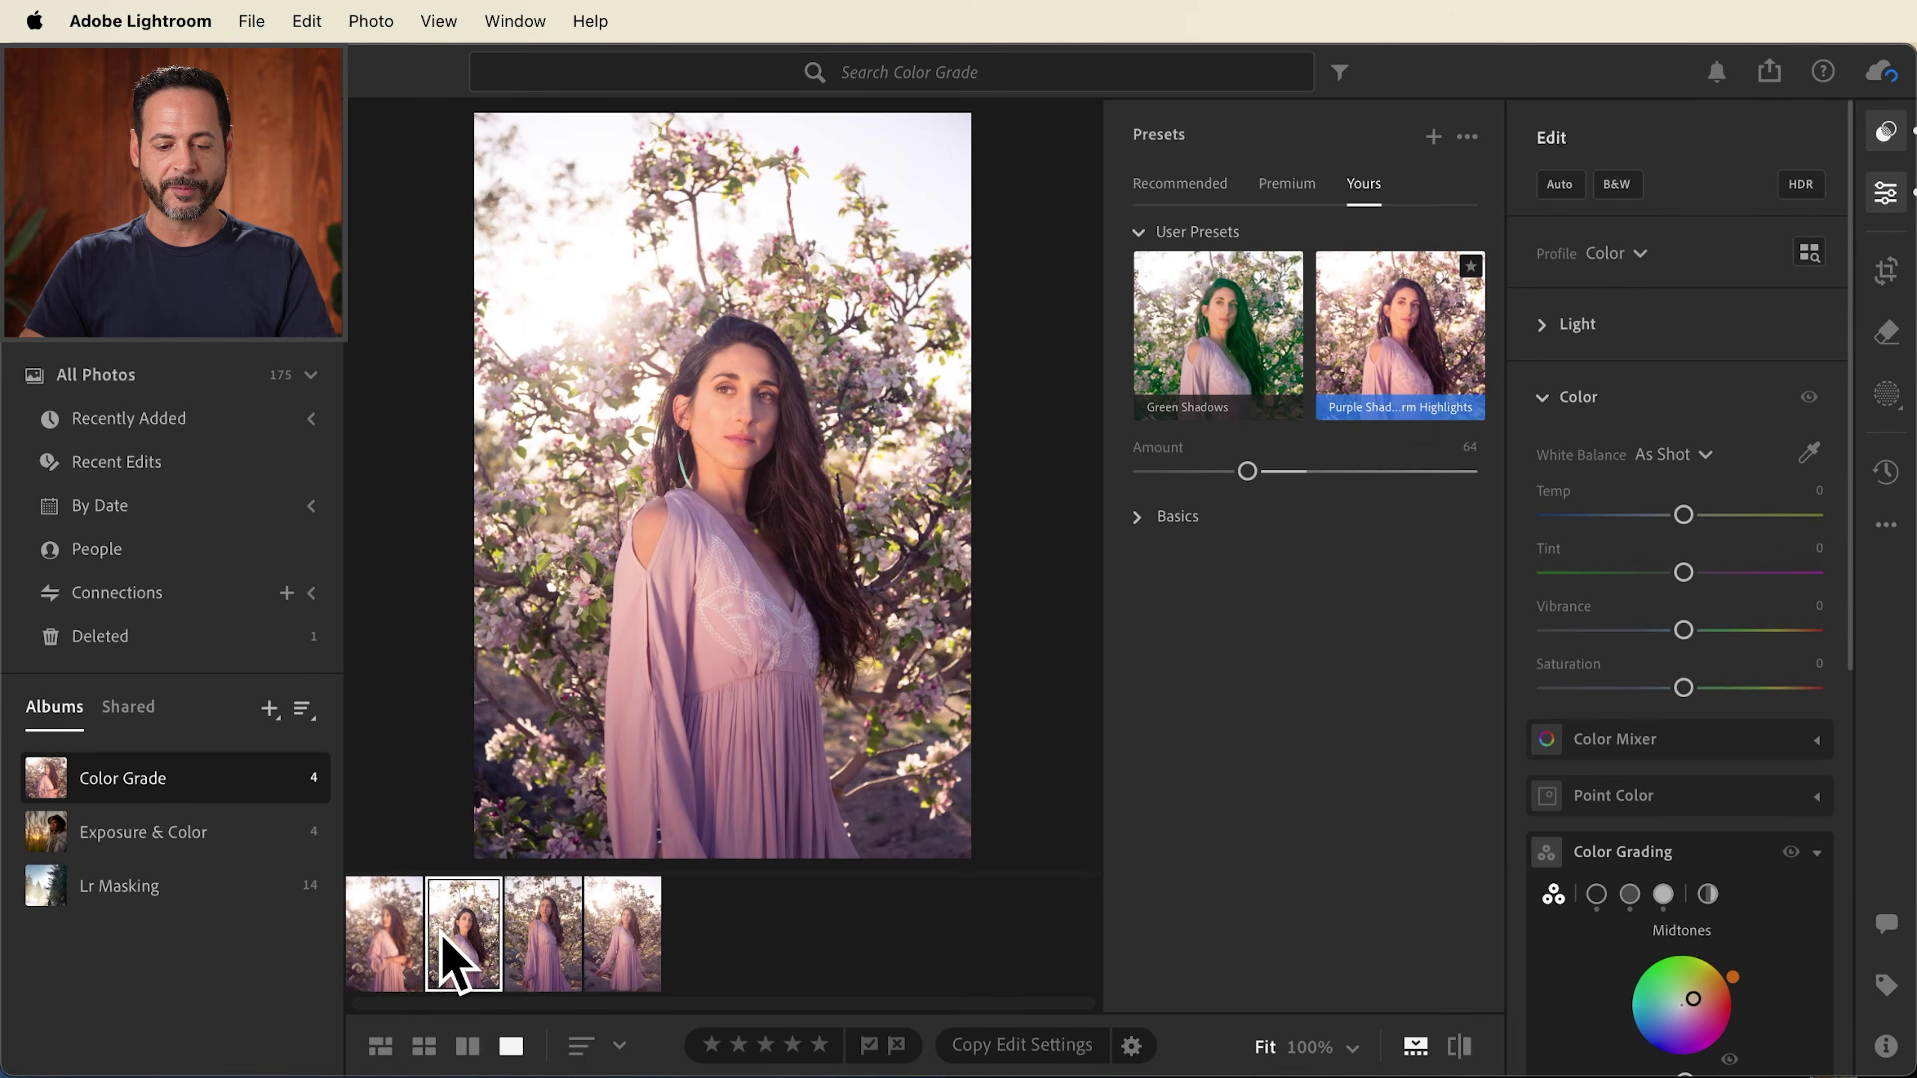
pyautogui.click(528, 953)
pyautogui.click(607, 942)
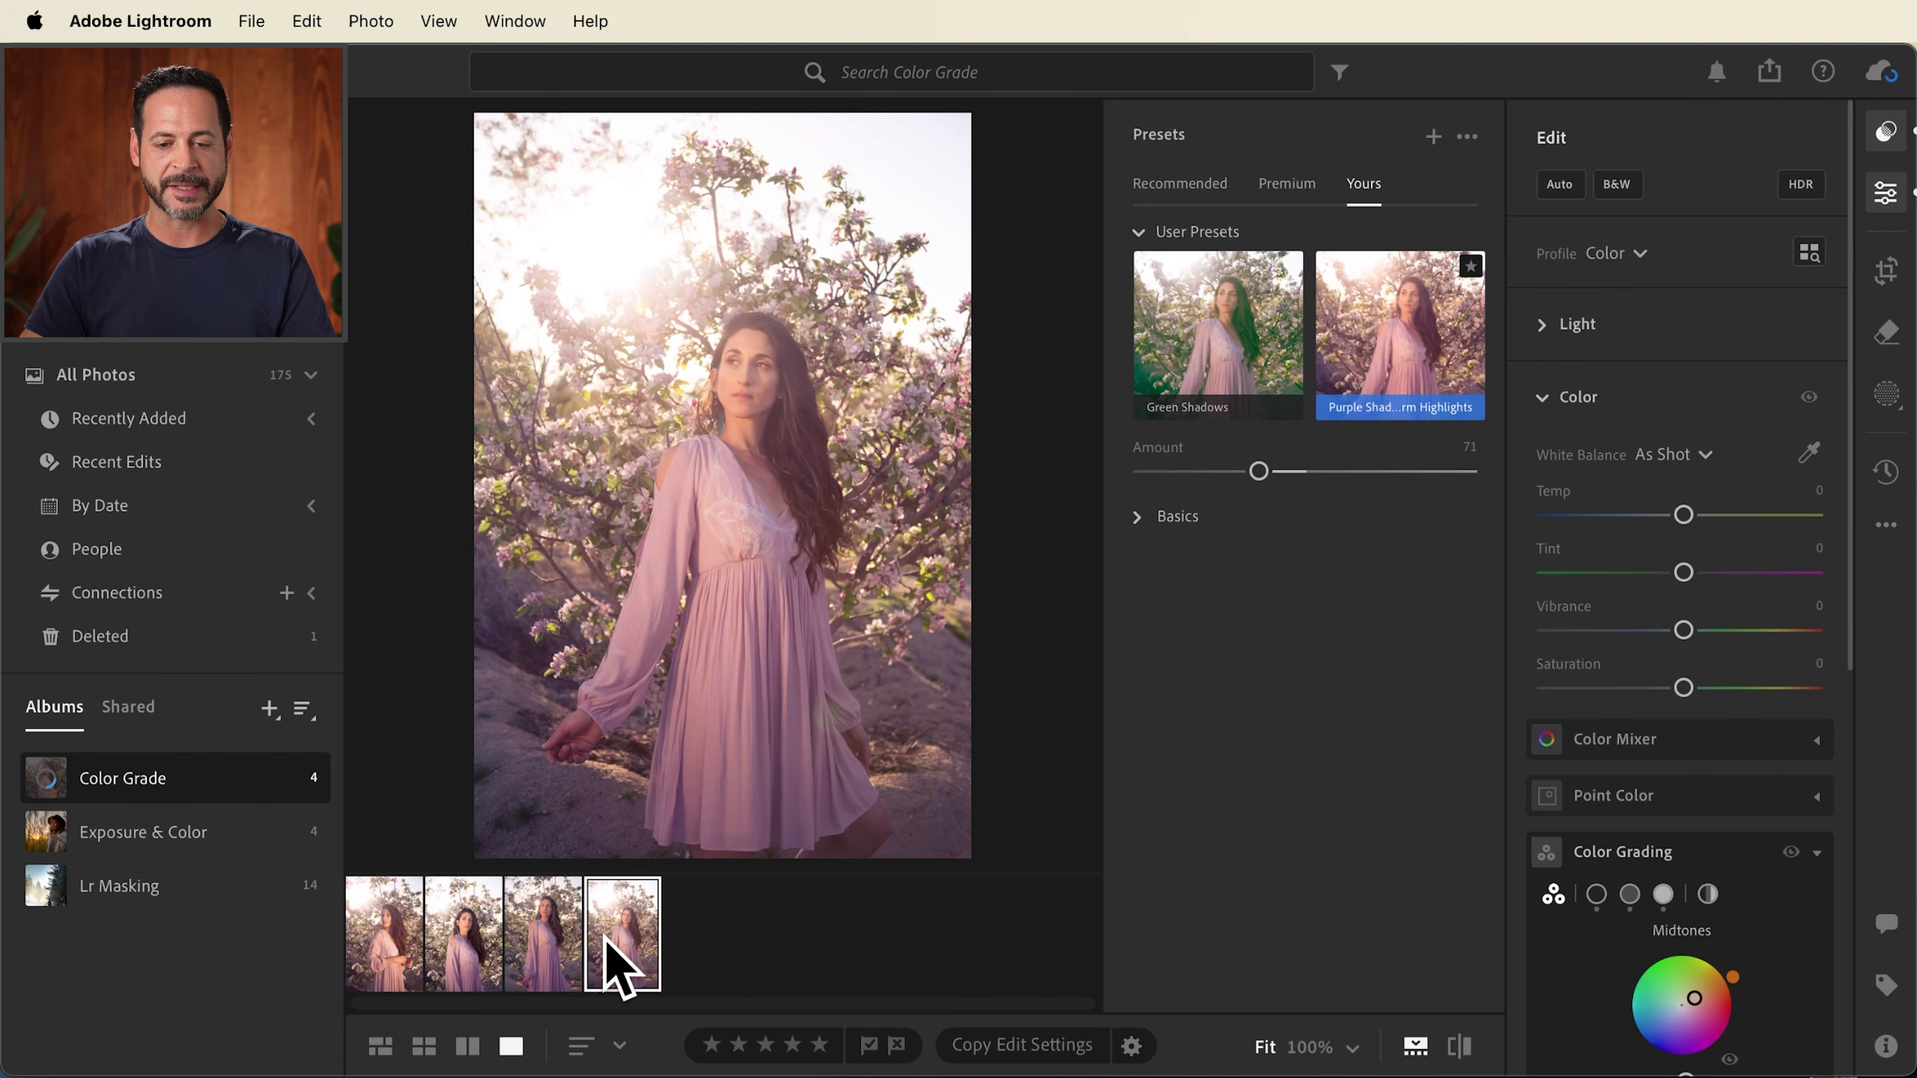
pyautogui.click(549, 938)
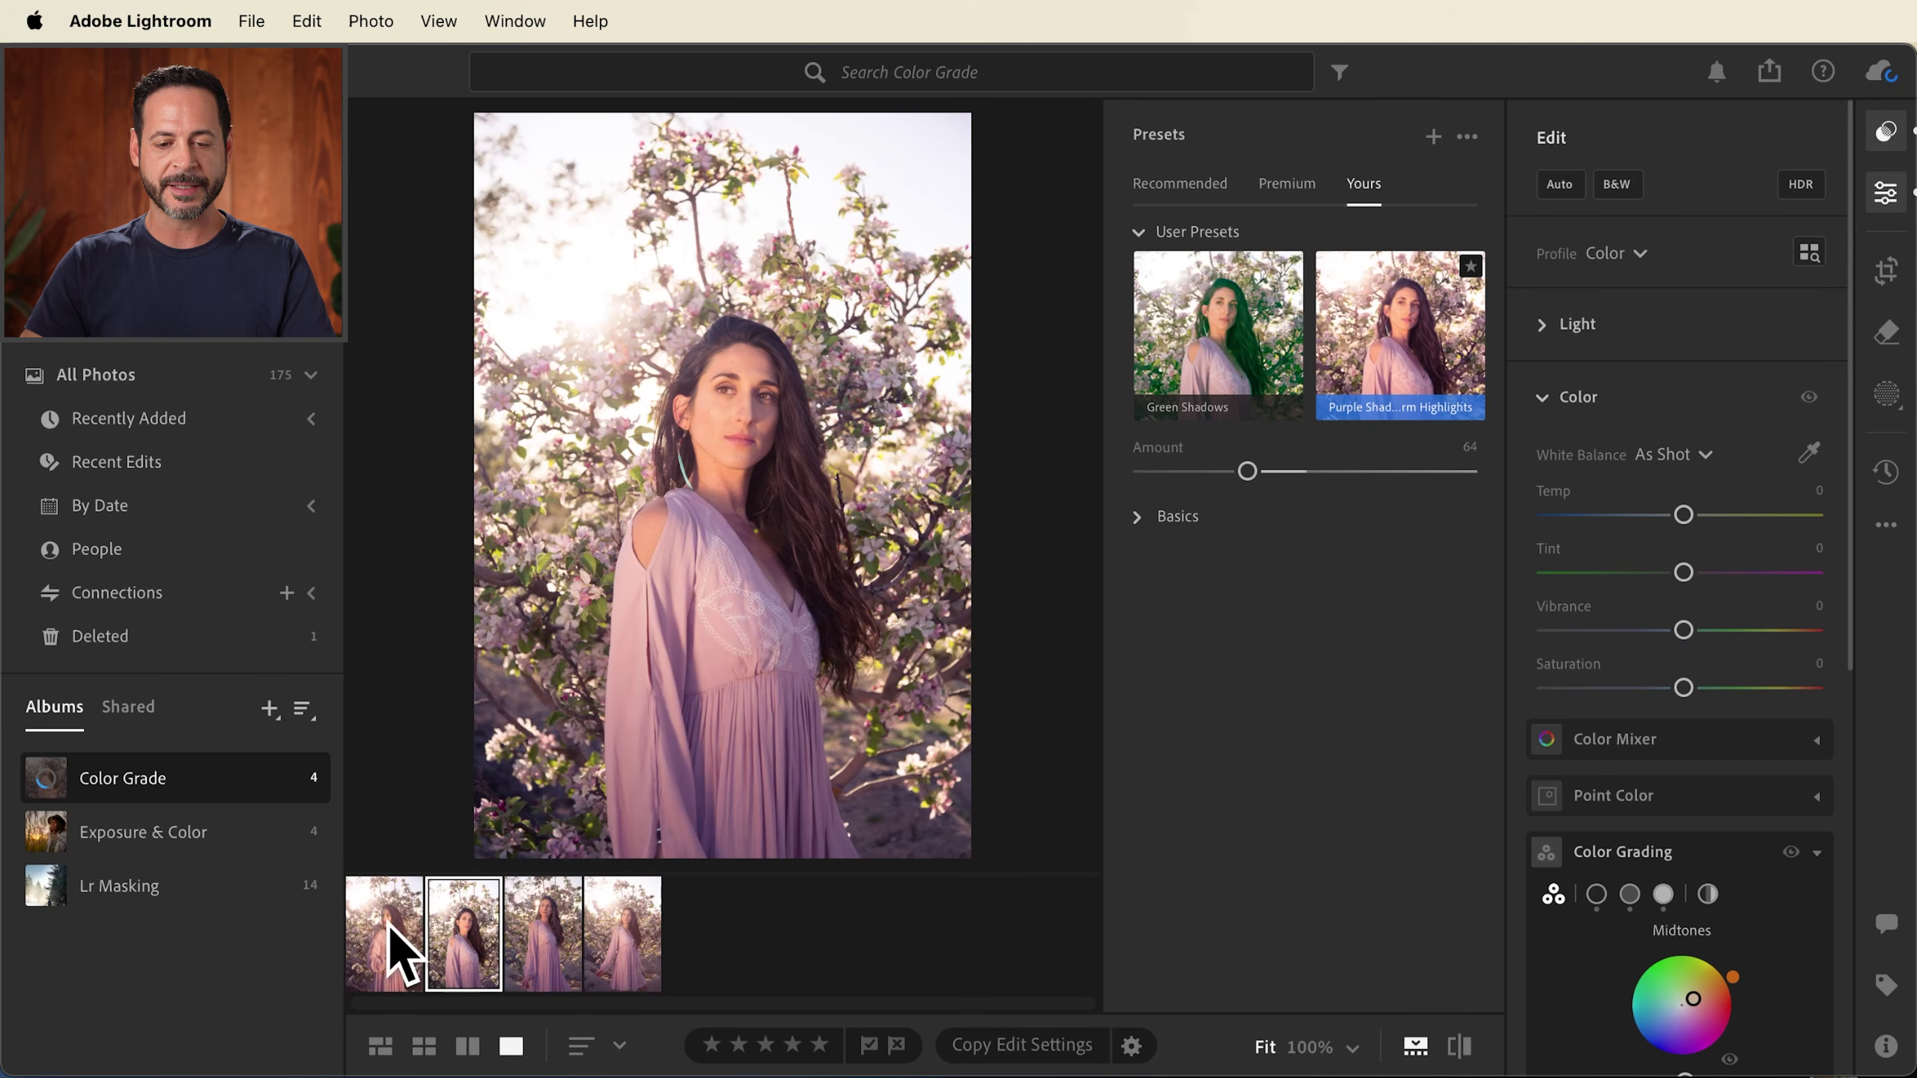
pyautogui.click(396, 947)
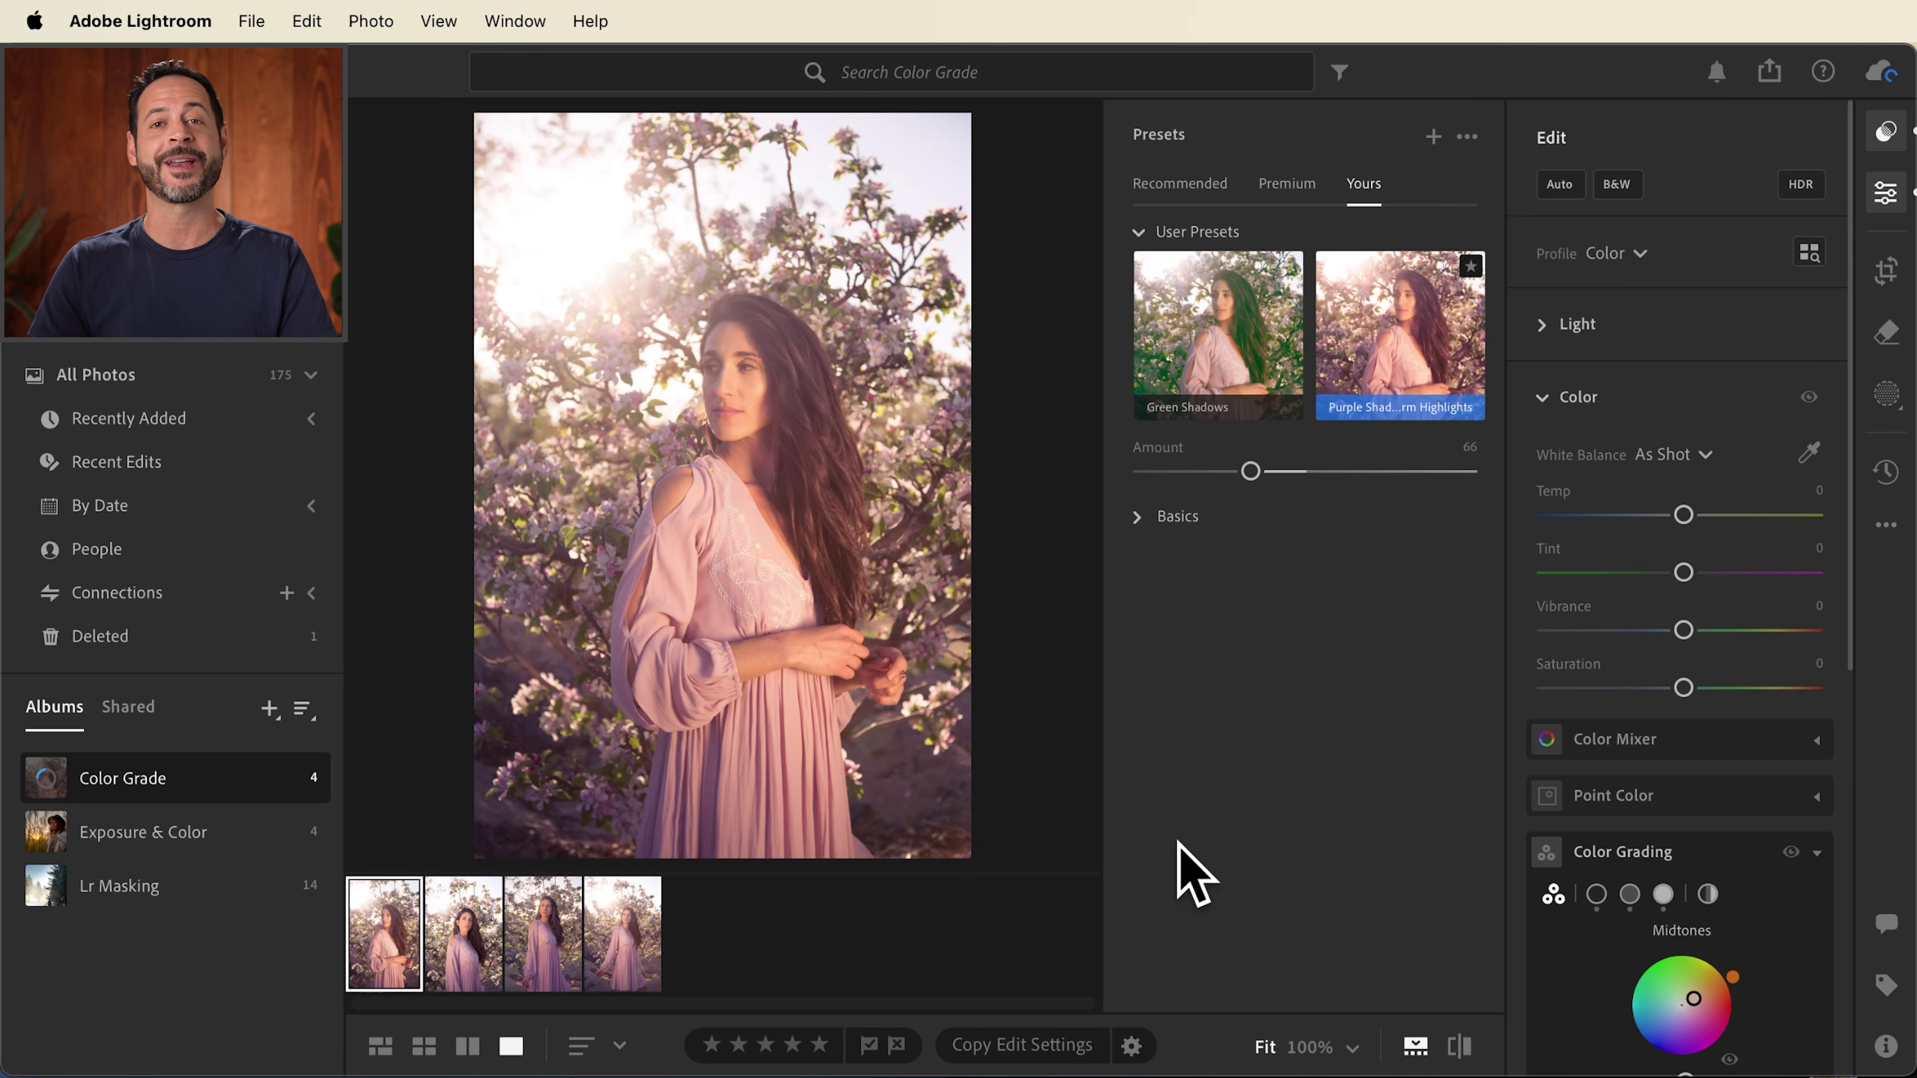